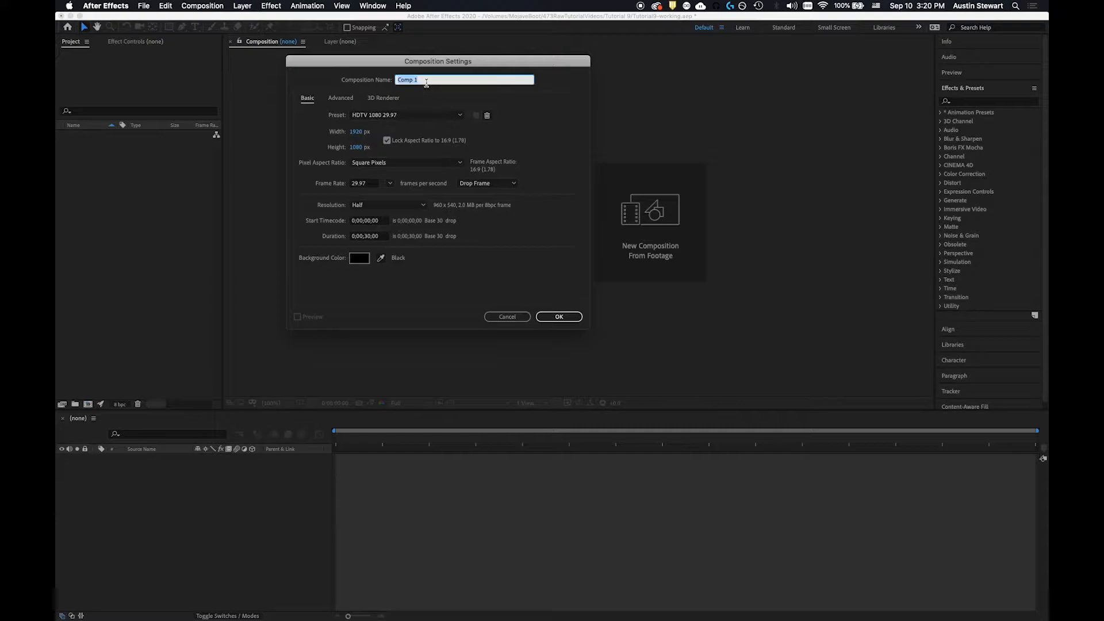
# Create an HDTV 1080 29.97 composition named Liberty, keeping Half resolution and a 30-second duration
pyautogui.write('Liberty')
pyautogui.click(421, 206)
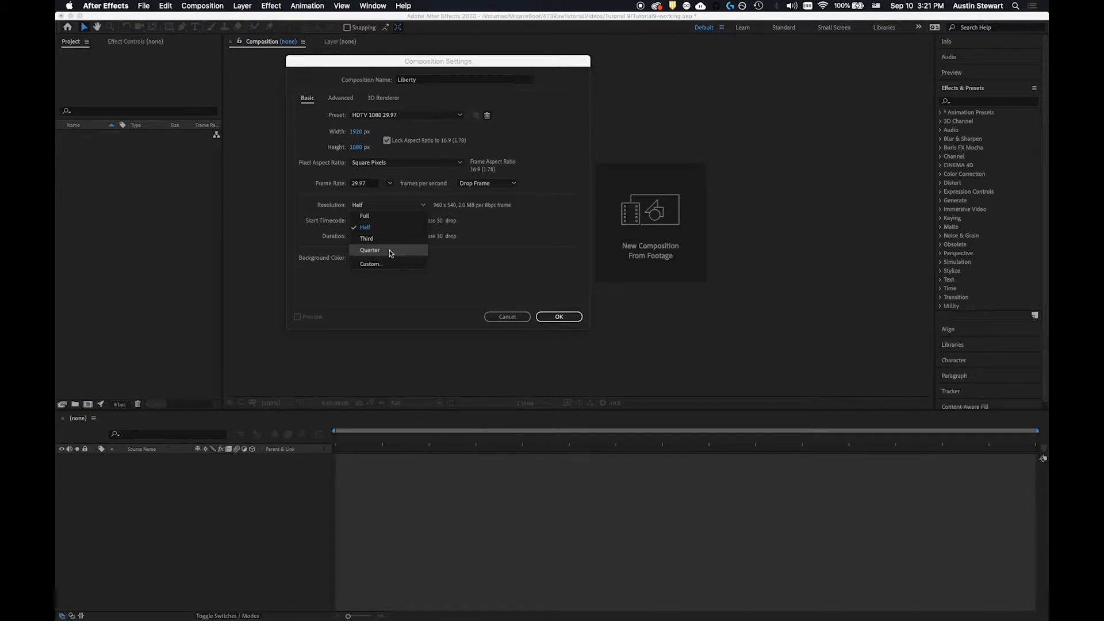
pyautogui.click(559, 317)
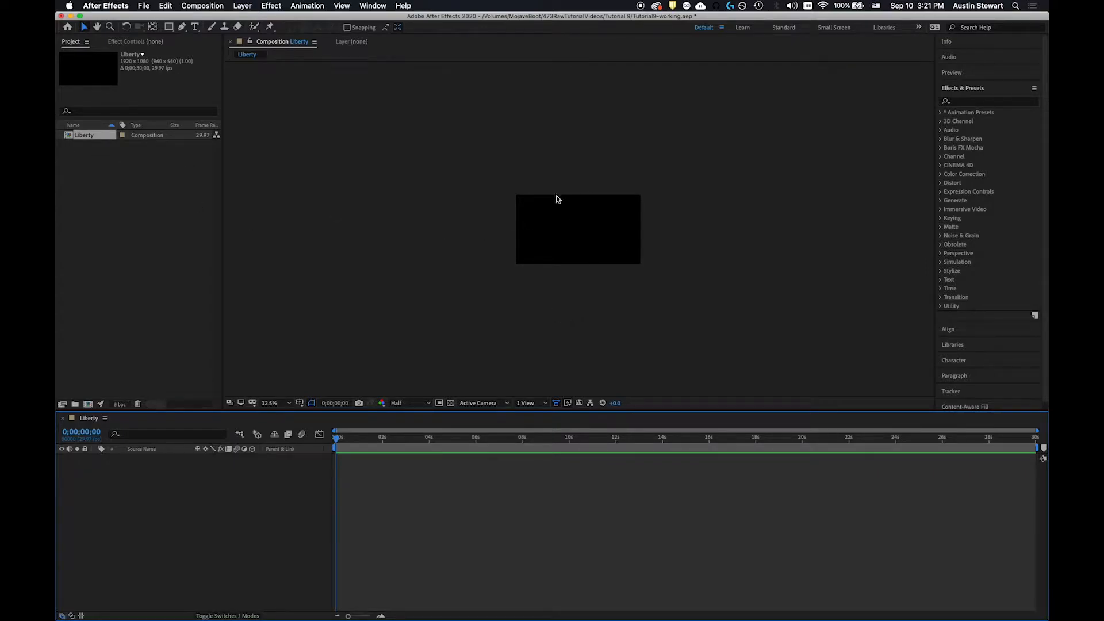
# Enlarge the empty Liberty composition view to 50% magnification
pyautogui.press('.')
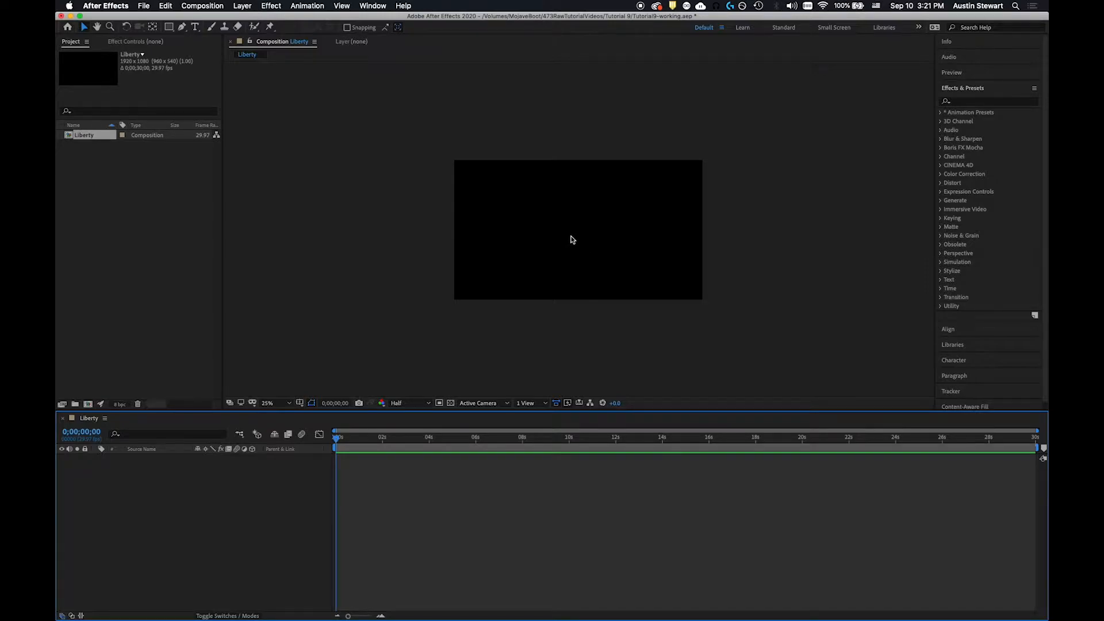
pyautogui.press('.')
pyautogui.press(',')
pyautogui.press('.')
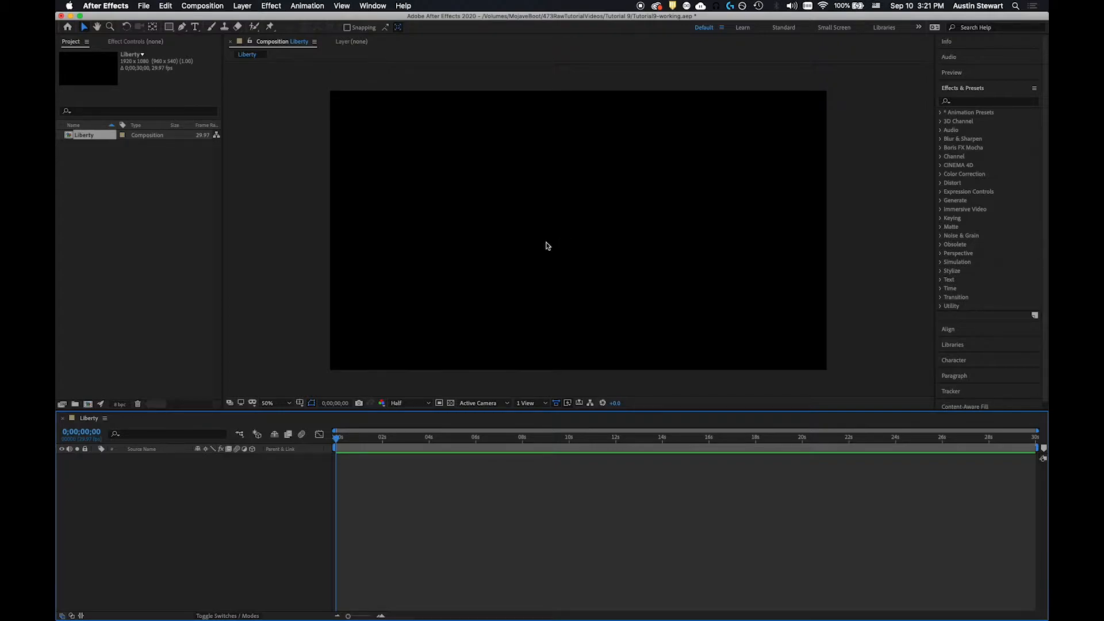
pyautogui.press(',')
pyautogui.press('.')
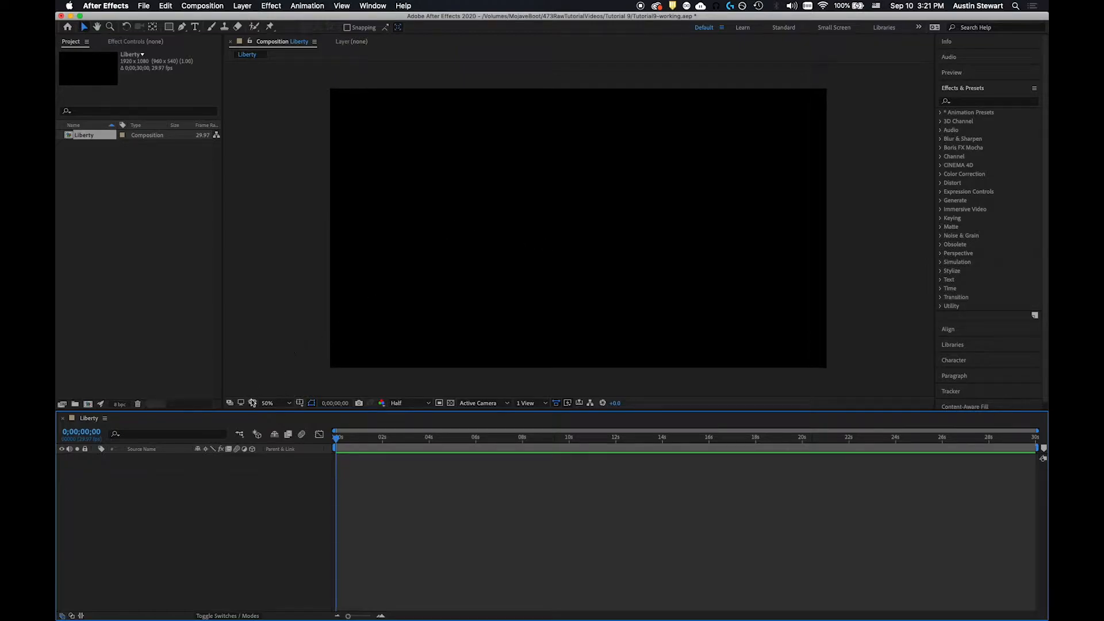
# Fit the composition view to its available space and widen the Project panel slightly
pyautogui.click(290, 404)
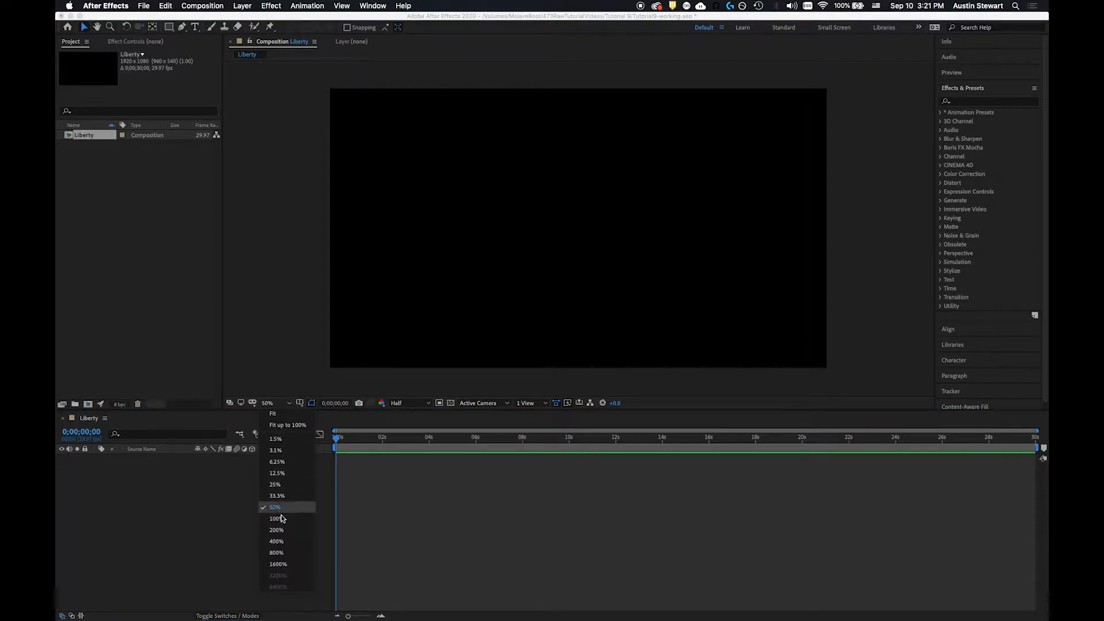
pyautogui.click(273, 414)
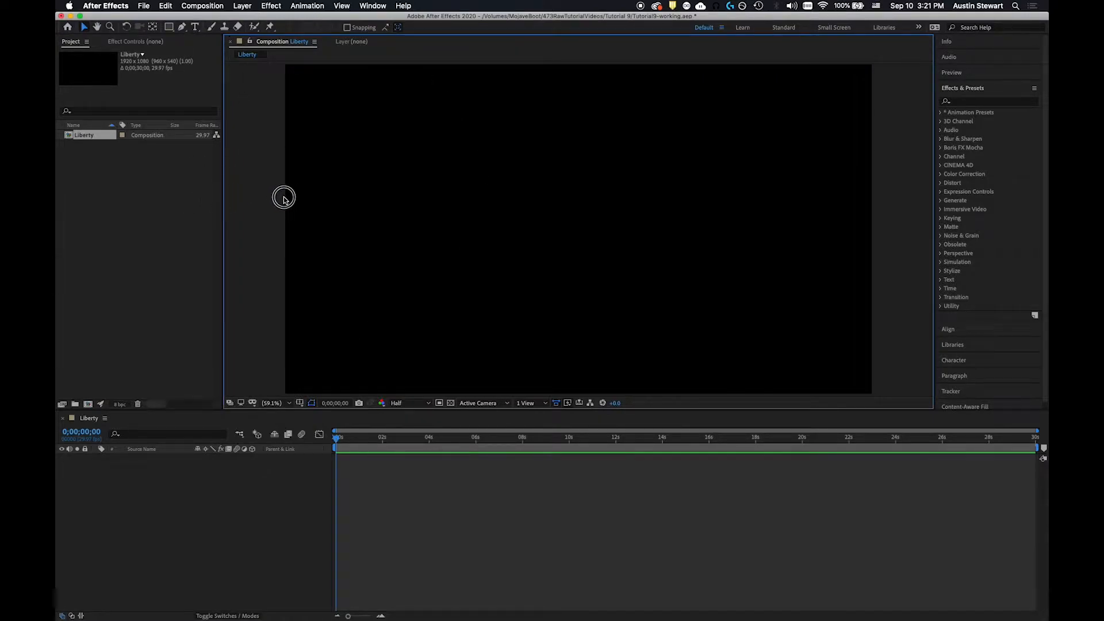
pyautogui.moveTo(222, 200); pyautogui.dragTo(234, 224)
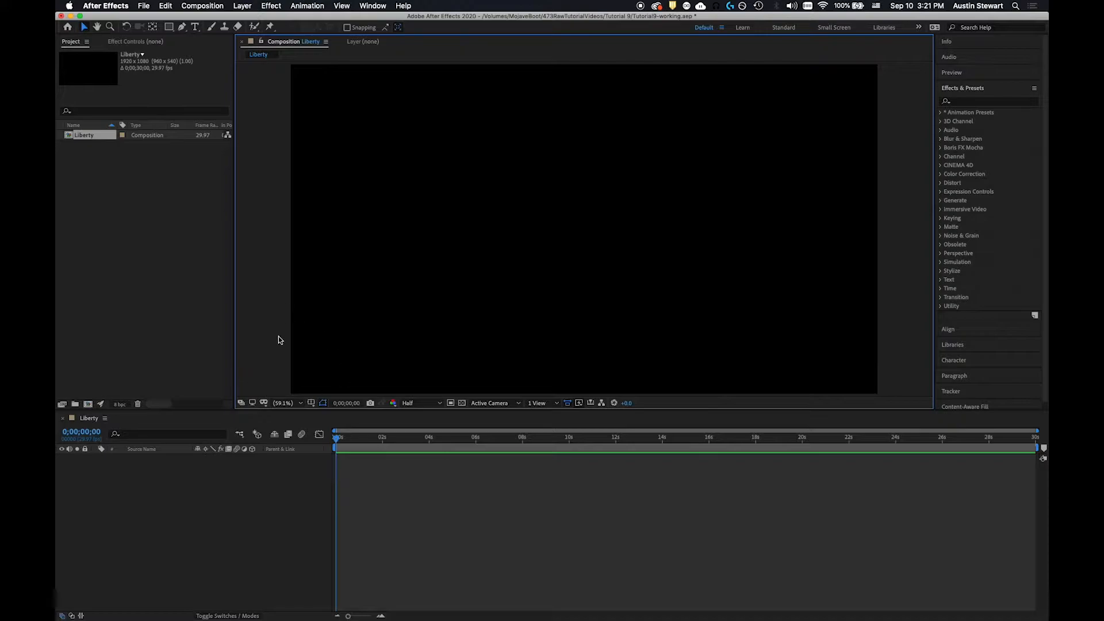
# Preview the composition at 100% magnification and return the view to 50%
pyautogui.click(300, 405)
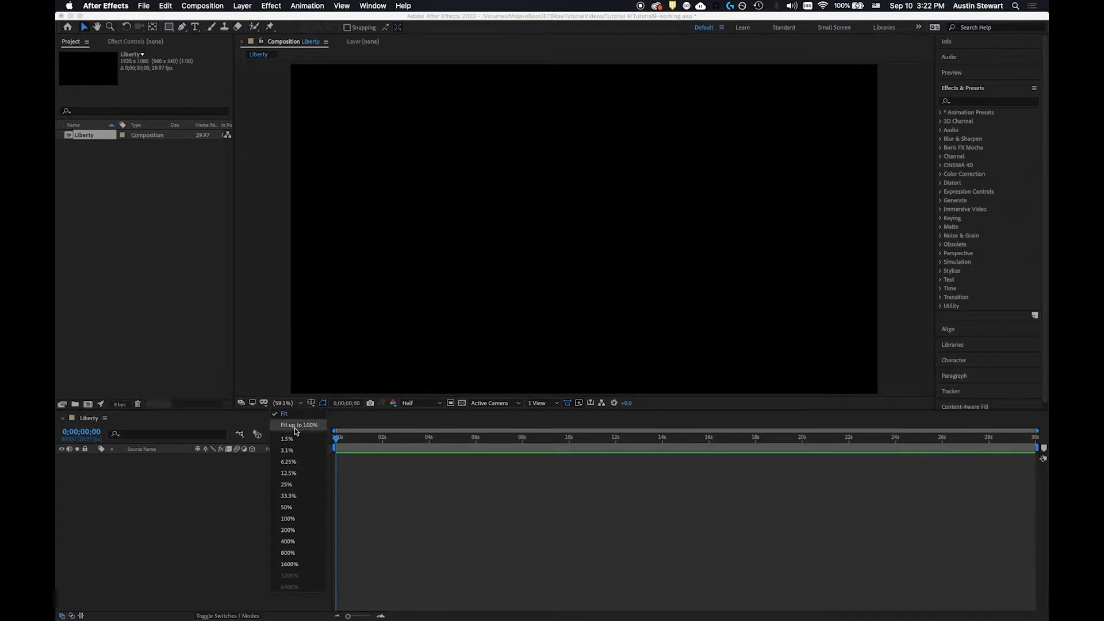
pyautogui.click(301, 518)
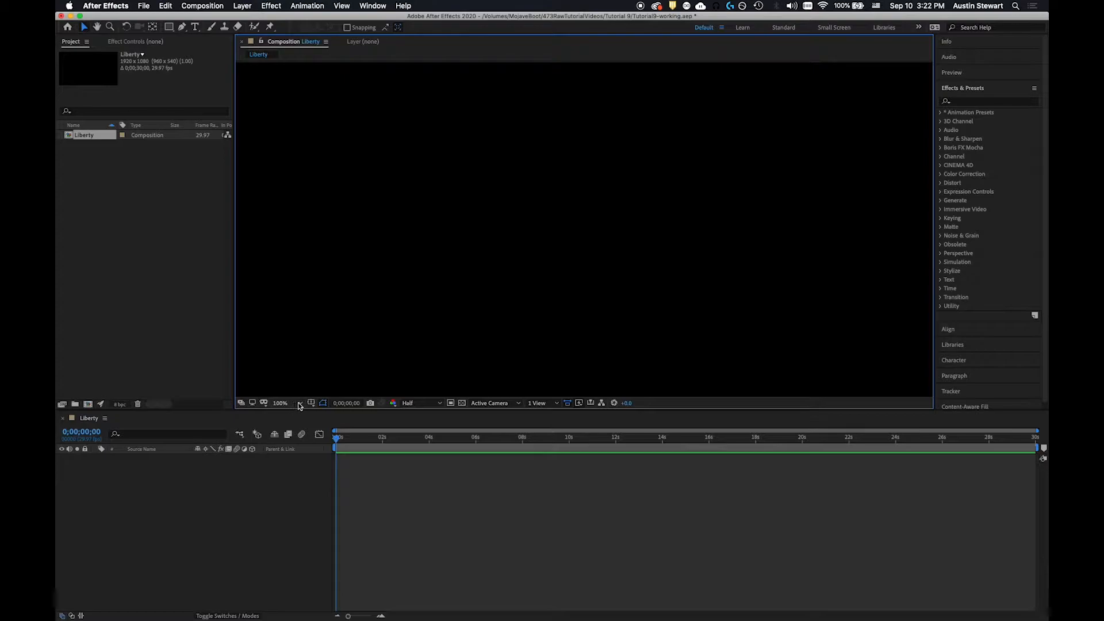
pyautogui.click(296, 405)
pyautogui.click(298, 507)
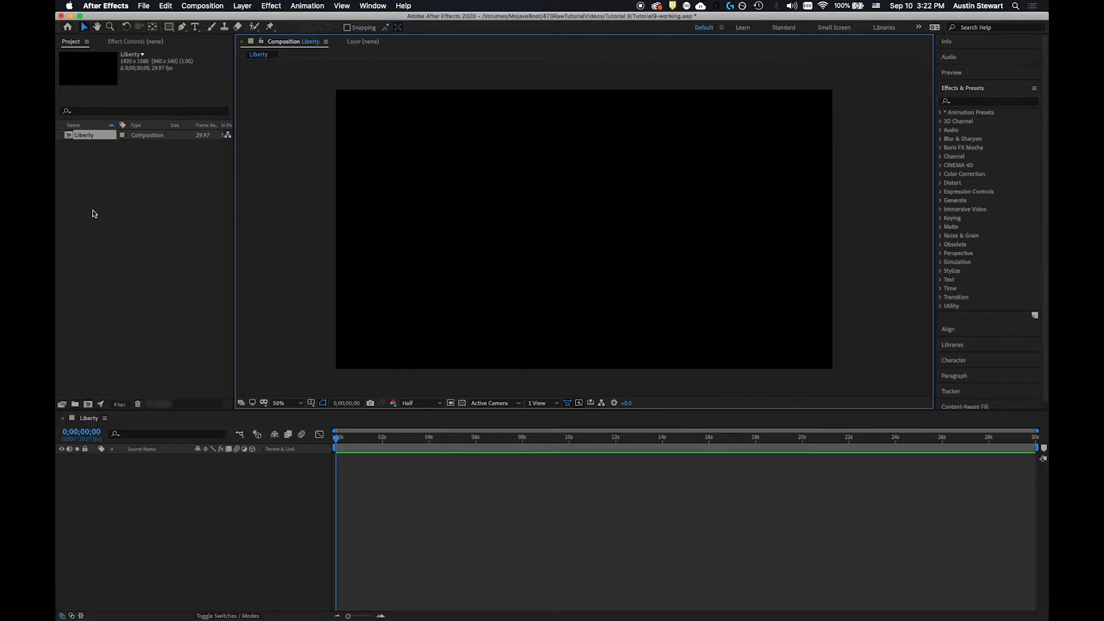
# Import cowboy and flaglady.psd from the Tutorial 9 folder using Composition - Retain Layer Sizes
pyautogui.doubleClick(119, 188)
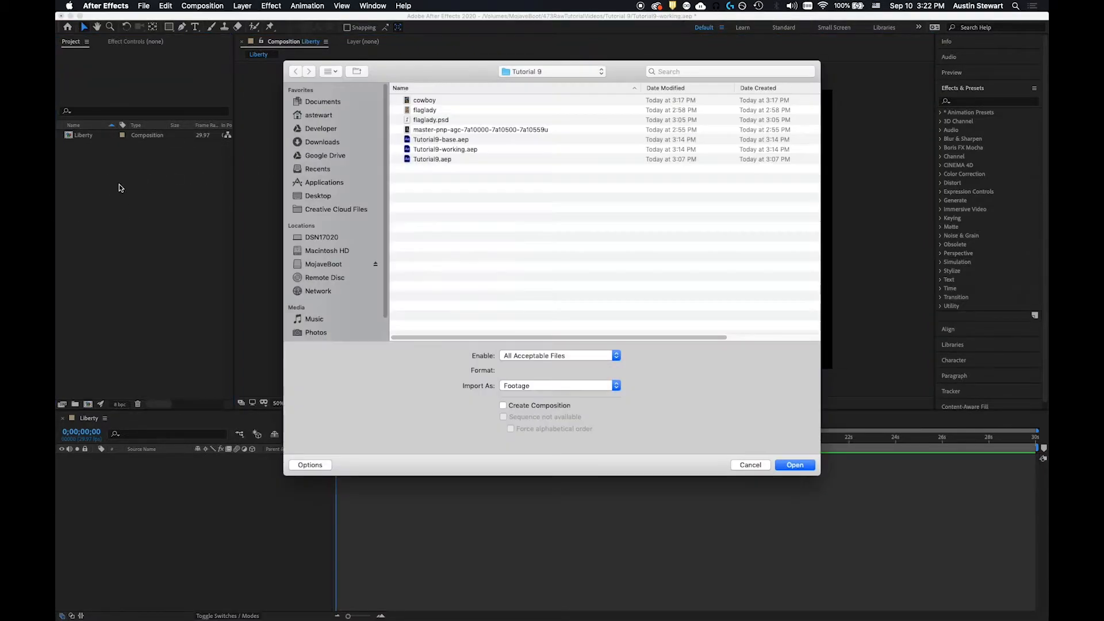
pyautogui.click(433, 101)
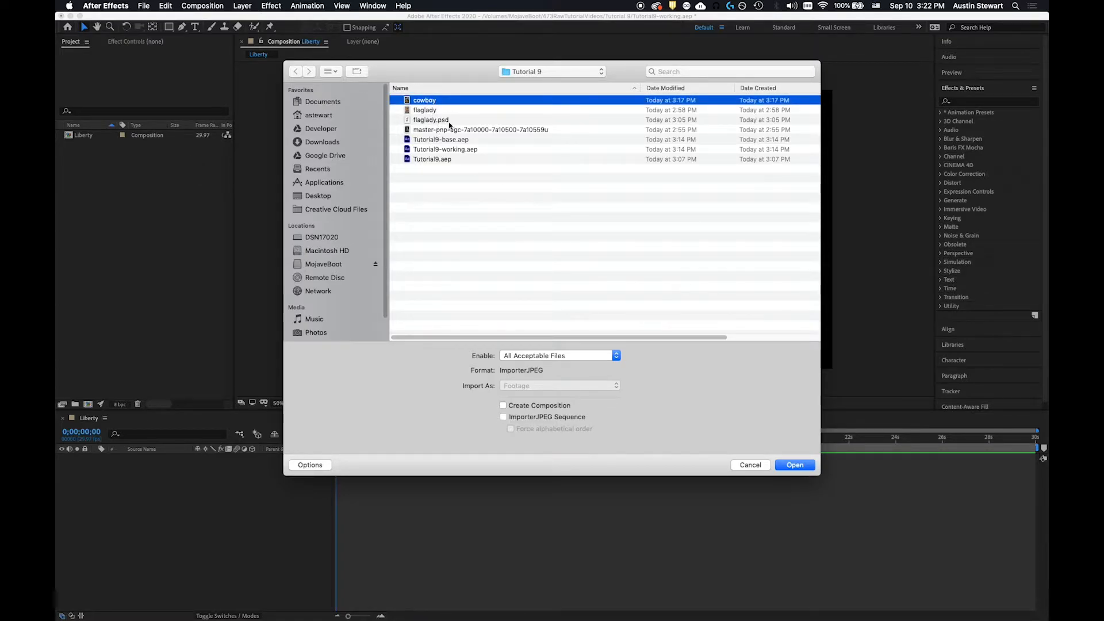
pyautogui.keyDown('super'); pyautogui.click(448, 120); pyautogui.keyUp('super')
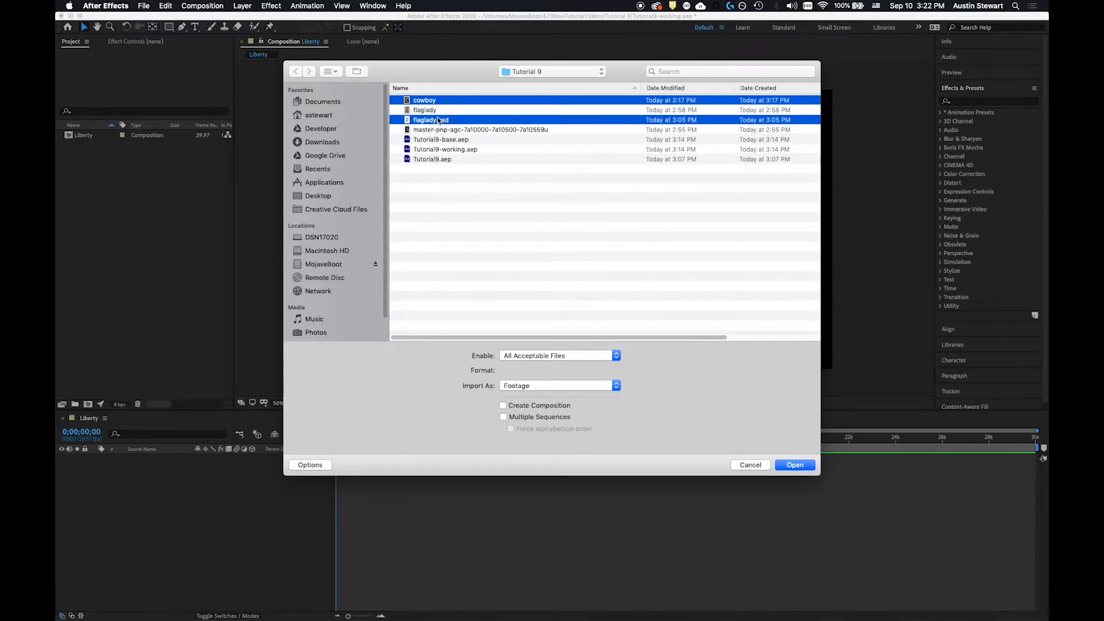
pyautogui.click(567, 384)
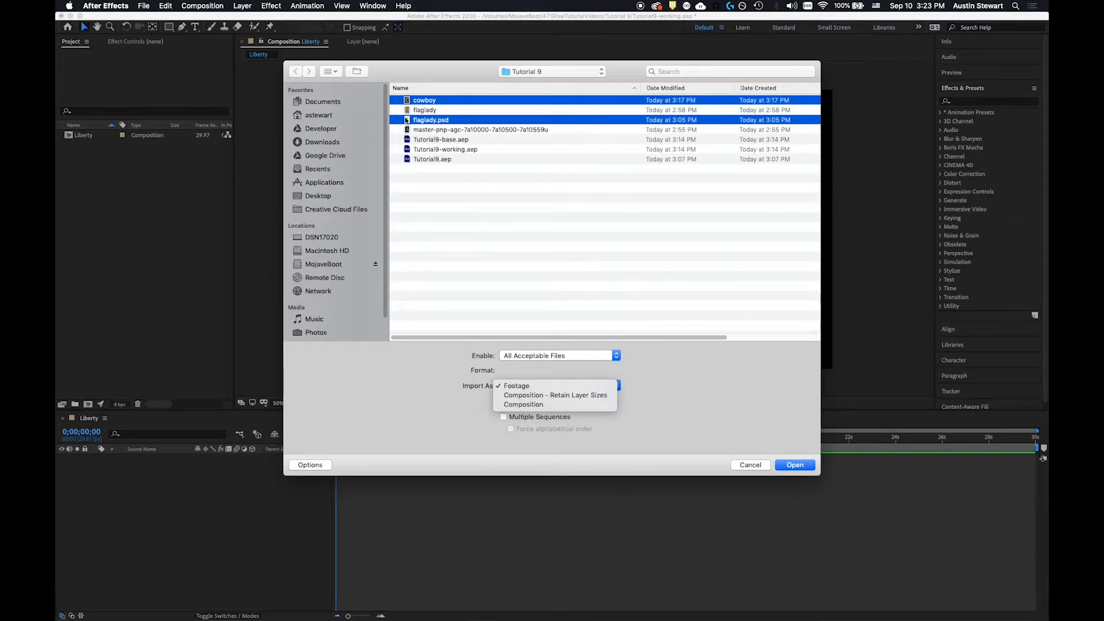
pyautogui.click(574, 395)
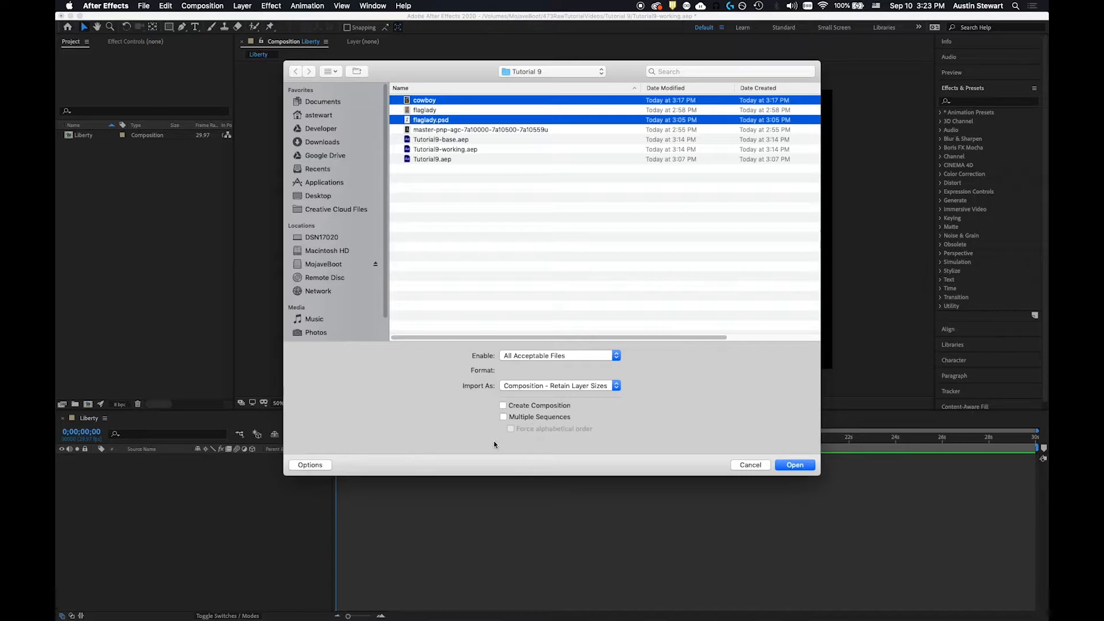
pyautogui.click(792, 465)
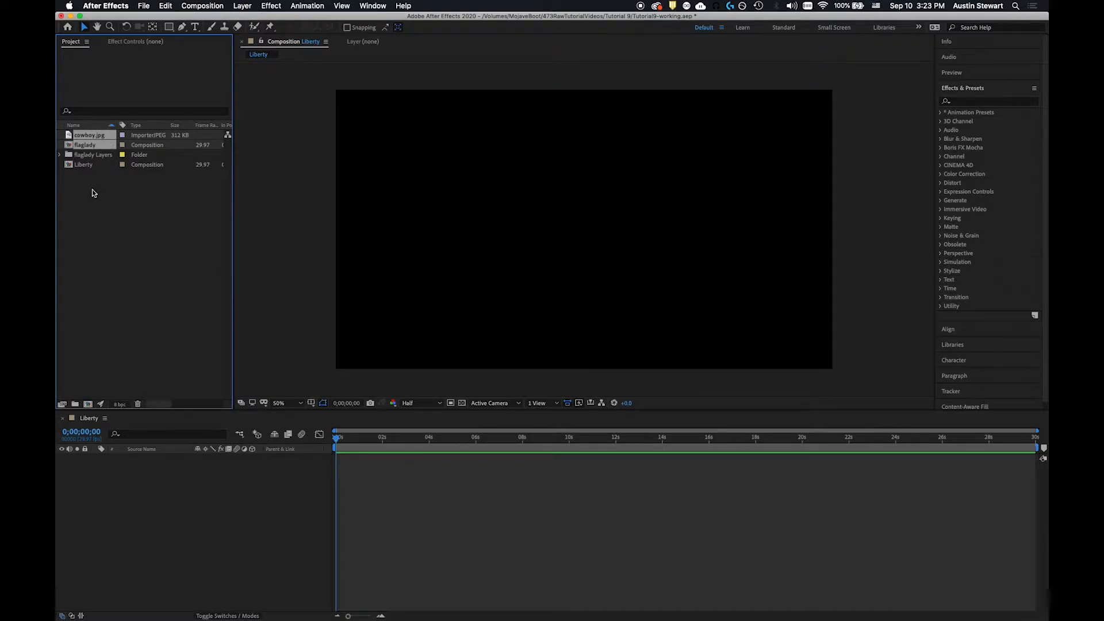
# Examine the imported flaglady composition and the Layer 1 file inside the flaglady Layers folder
pyautogui.click(84, 144)
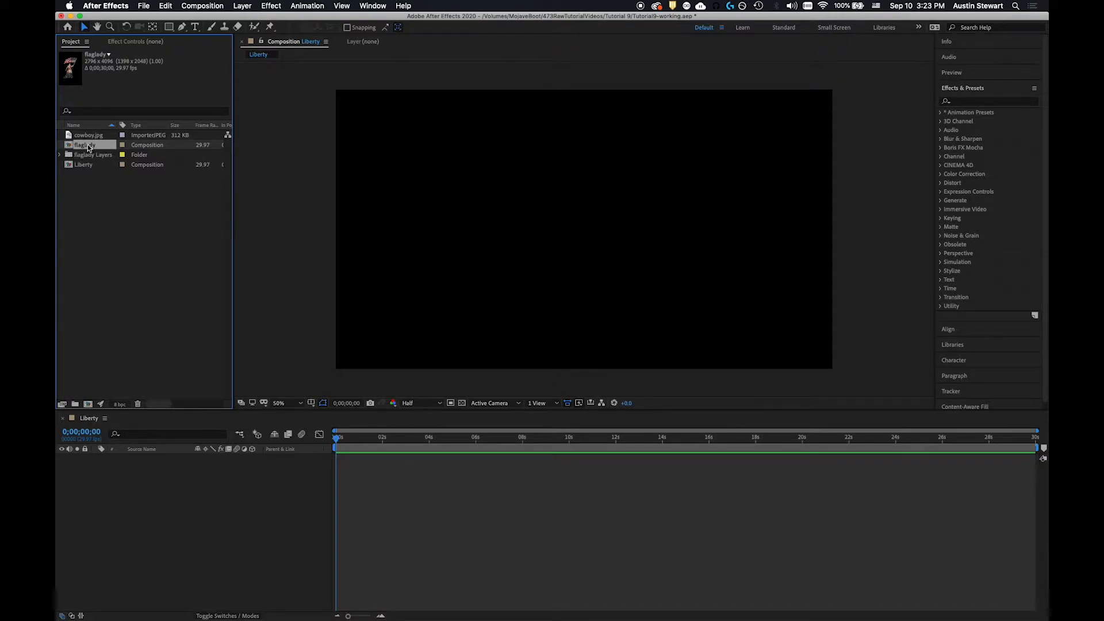
pyautogui.click(60, 155)
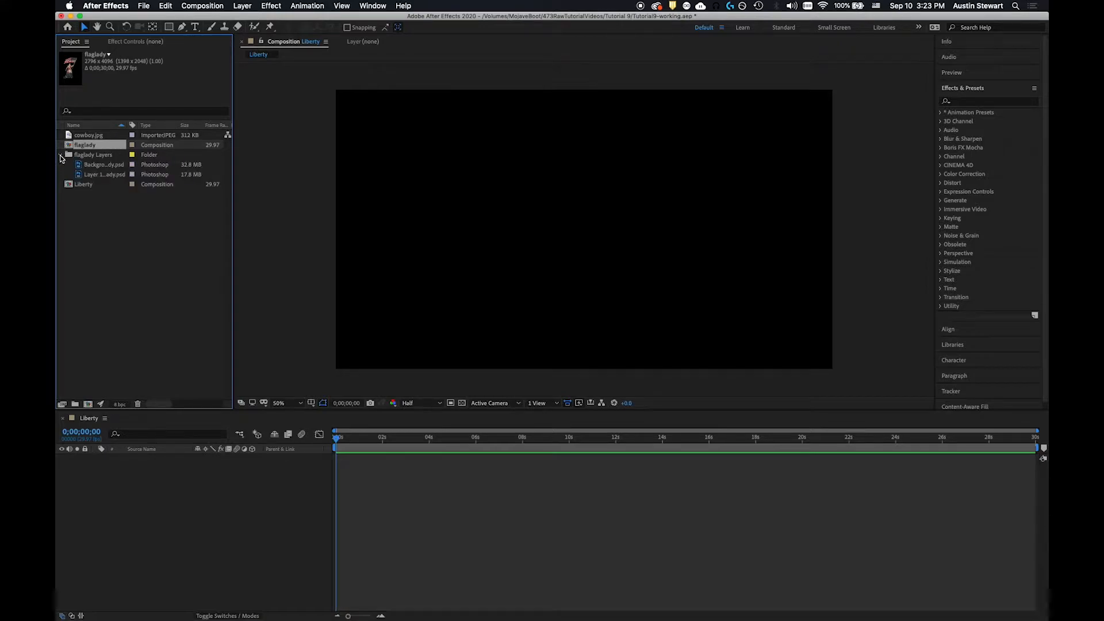
pyautogui.click(104, 175)
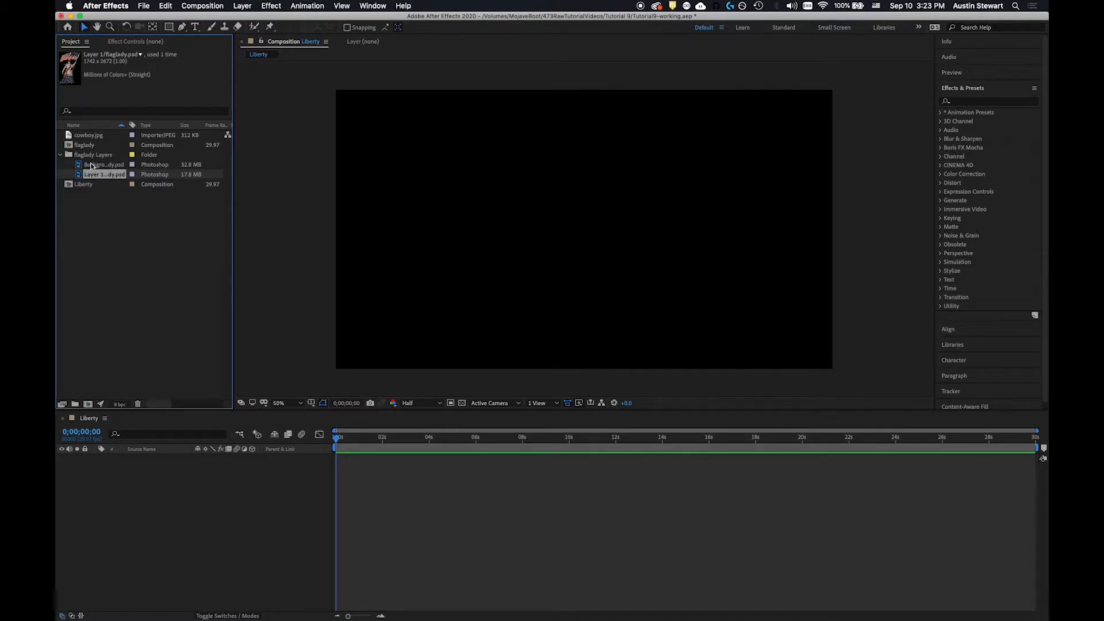
# Add cowboy.jpg to the Liberty timeline and scale it up beyond the frame's height
pyautogui.click(89, 136)
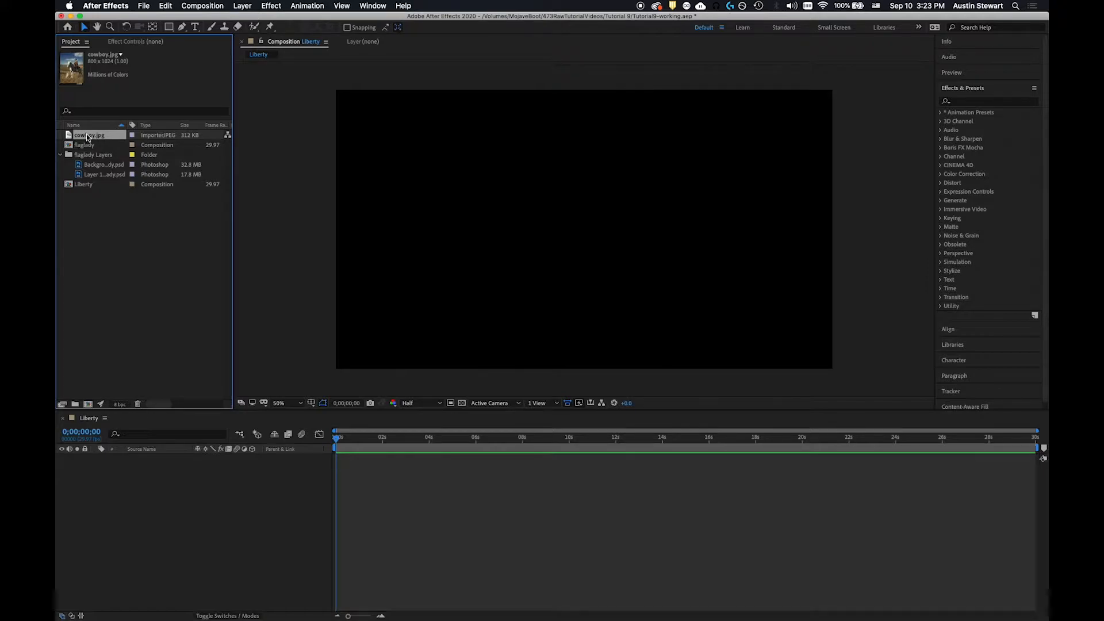
pyautogui.moveTo(88, 137); pyautogui.dragTo(185, 526)
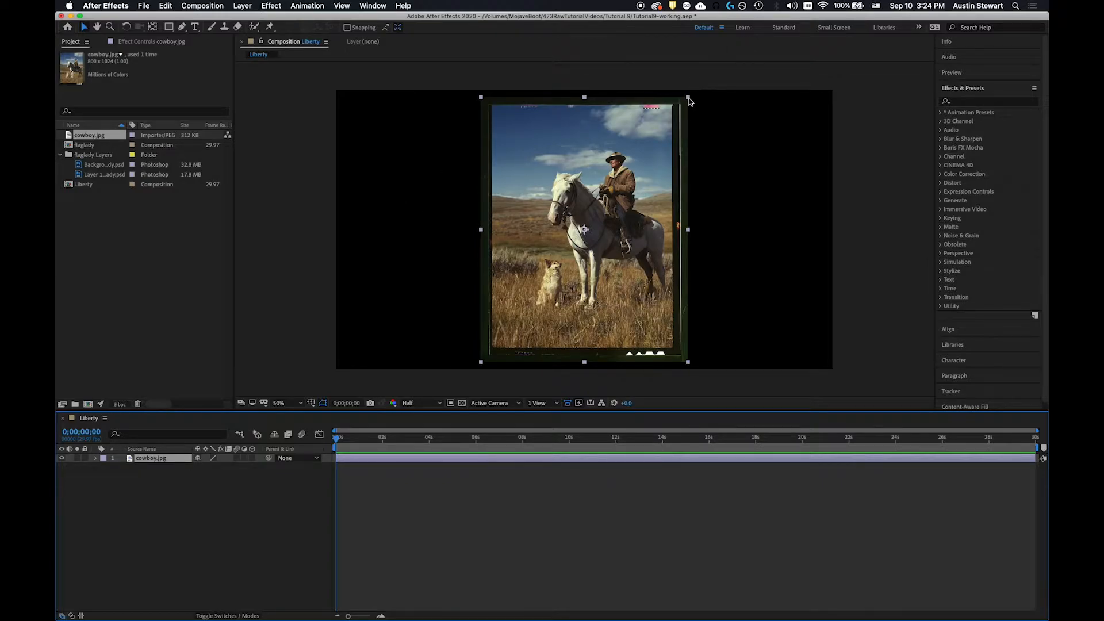
pyautogui.moveTo(689, 101); pyautogui.dragTo(795, 62)
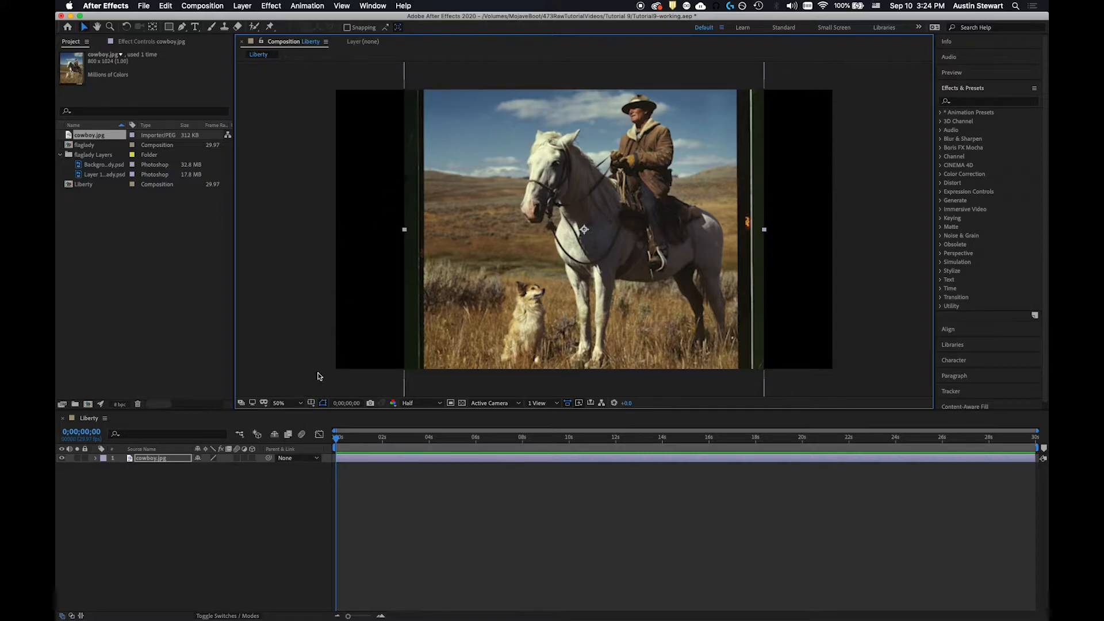
# Scale the cowboy image up to nearly the full frame width and move it down to frame the rider's upper body
pyautogui.press('/')
pyautogui.press(',')
pyautogui.press(',')
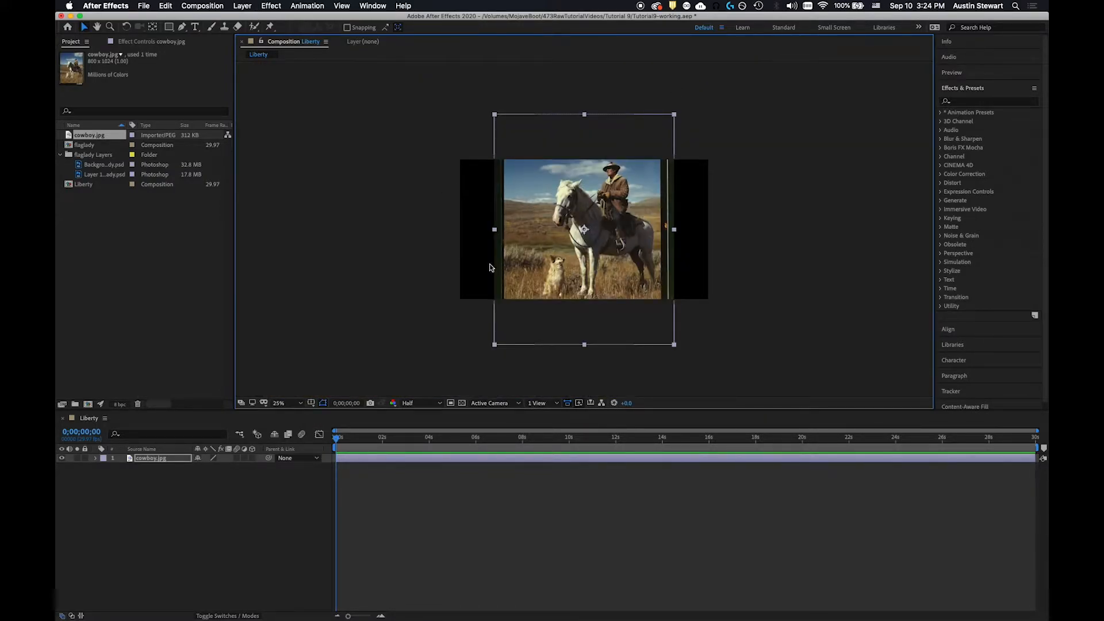
pyautogui.click(678, 107)
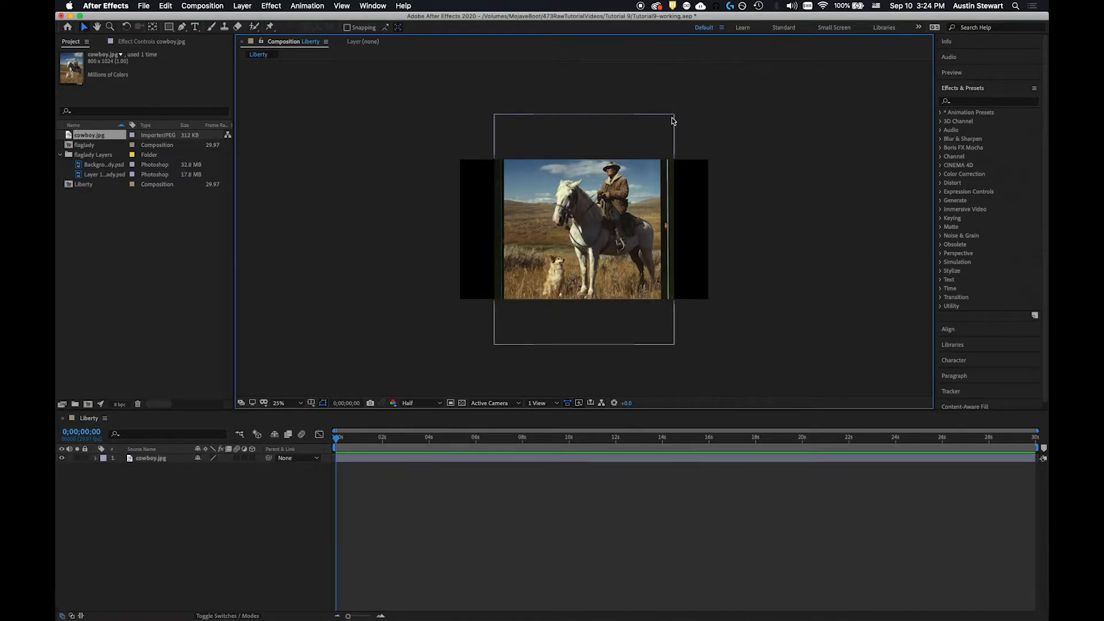
pyautogui.click(673, 120)
pyautogui.moveTo(675, 116); pyautogui.dragTo(763, 54)
pyautogui.moveTo(612, 202); pyautogui.dragTo(620, 249)
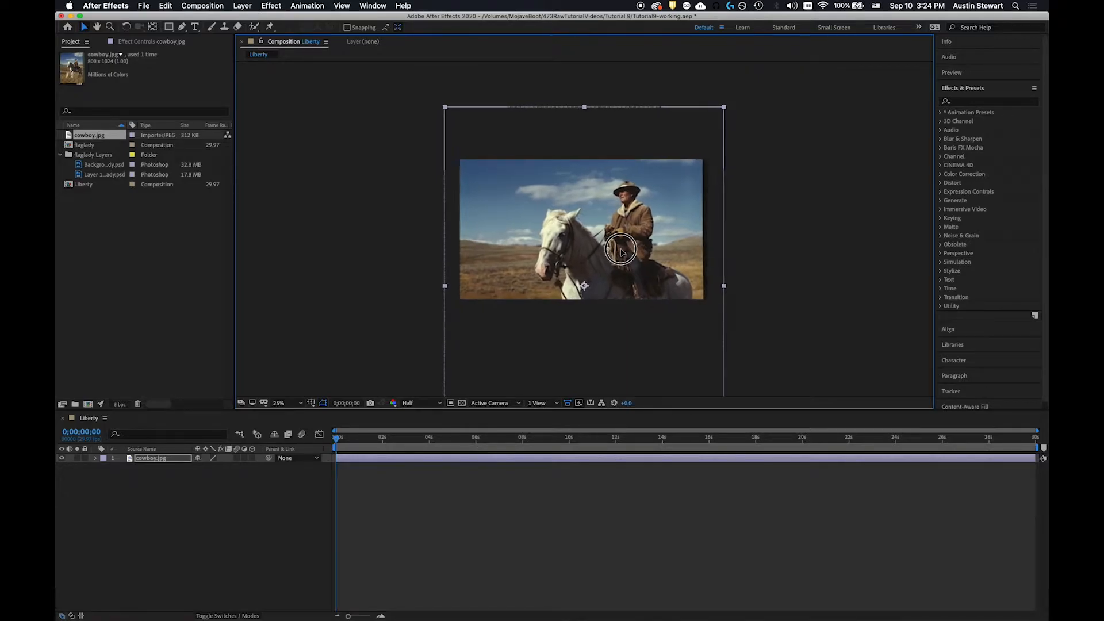
# Enlarge the cowboy image slightly more and reposition it so the photo fills the whole frame
pyautogui.click(725, 108)
pyautogui.click(725, 108)
pyautogui.moveTo(725, 109); pyautogui.dragTo(742, 84)
pyautogui.moveTo(577, 264); pyautogui.dragTo(590, 269)
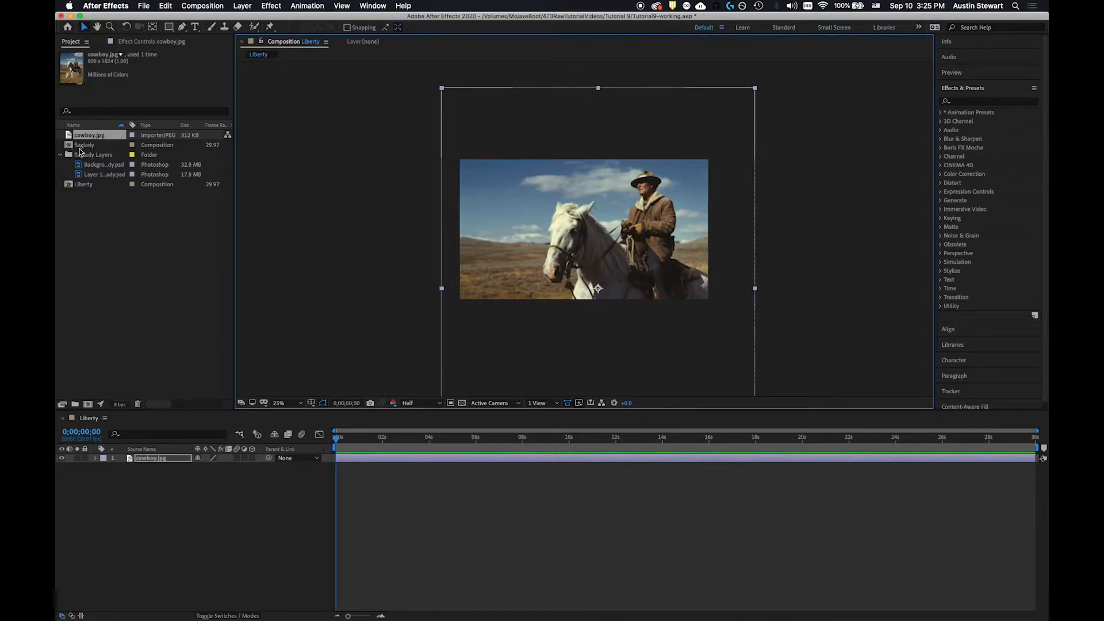
# Add Layer 1/flaglady.psd to the Liberty timeline above the cowboy.jpg layer
pyautogui.click(98, 175)
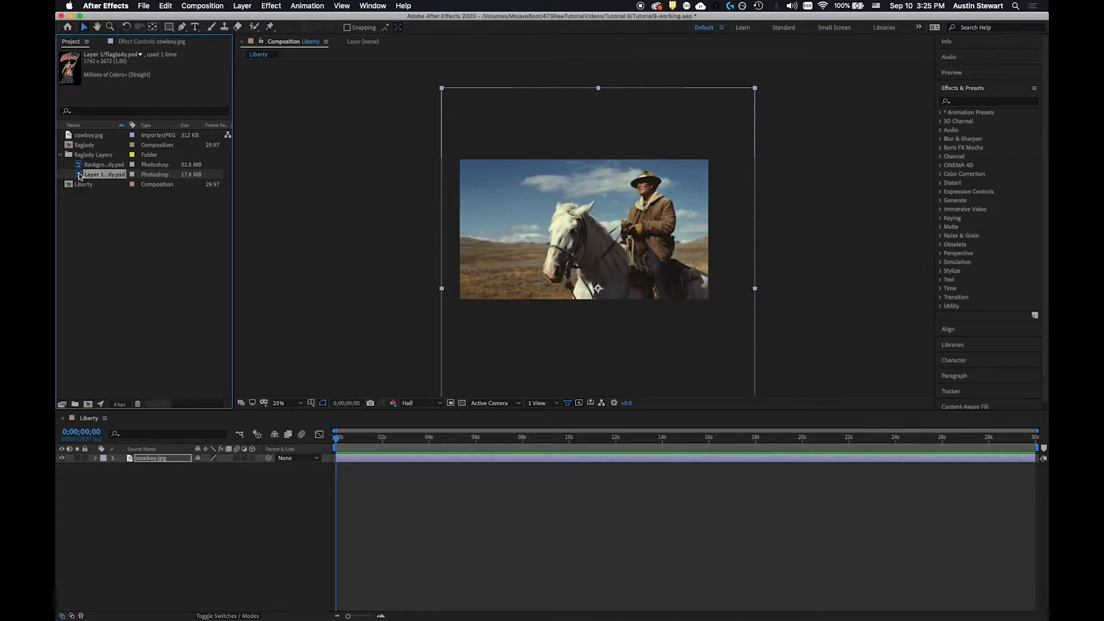
pyautogui.moveTo(80, 177); pyautogui.dragTo(122, 458)
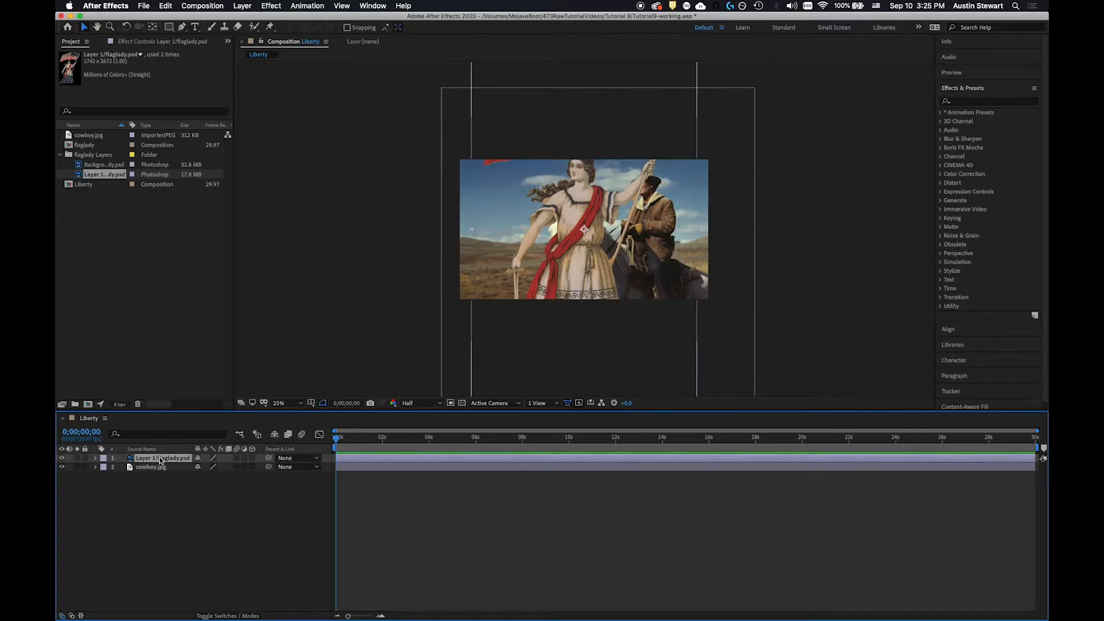
pyautogui.press(',')
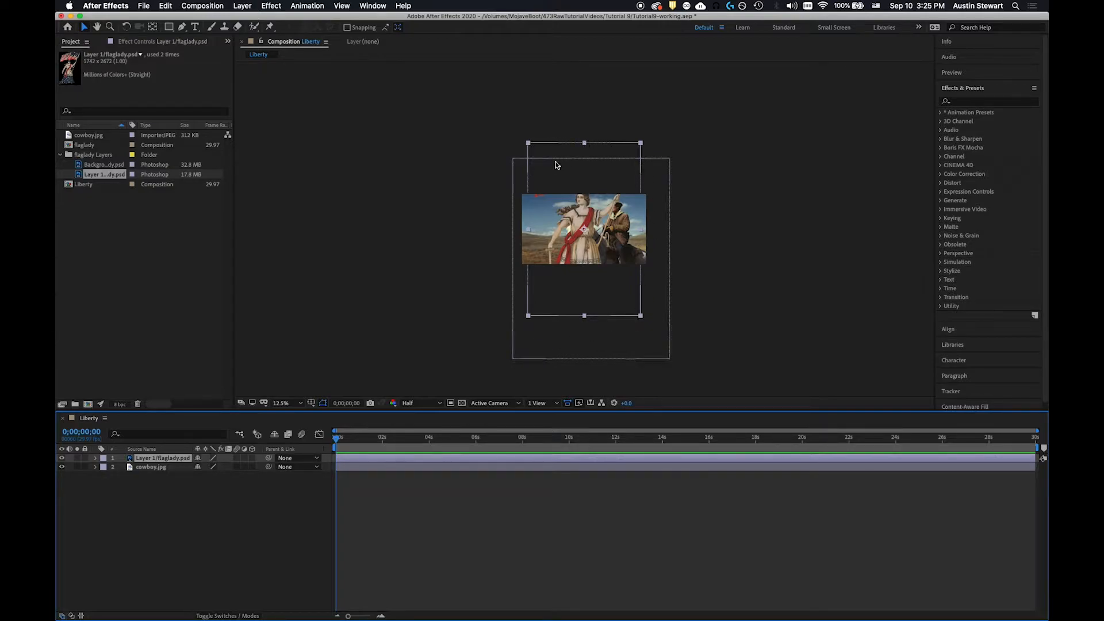
# Import flaglady.psd again as a Composition with Editable Layer Styles
pyautogui.doubleClick(118, 227)
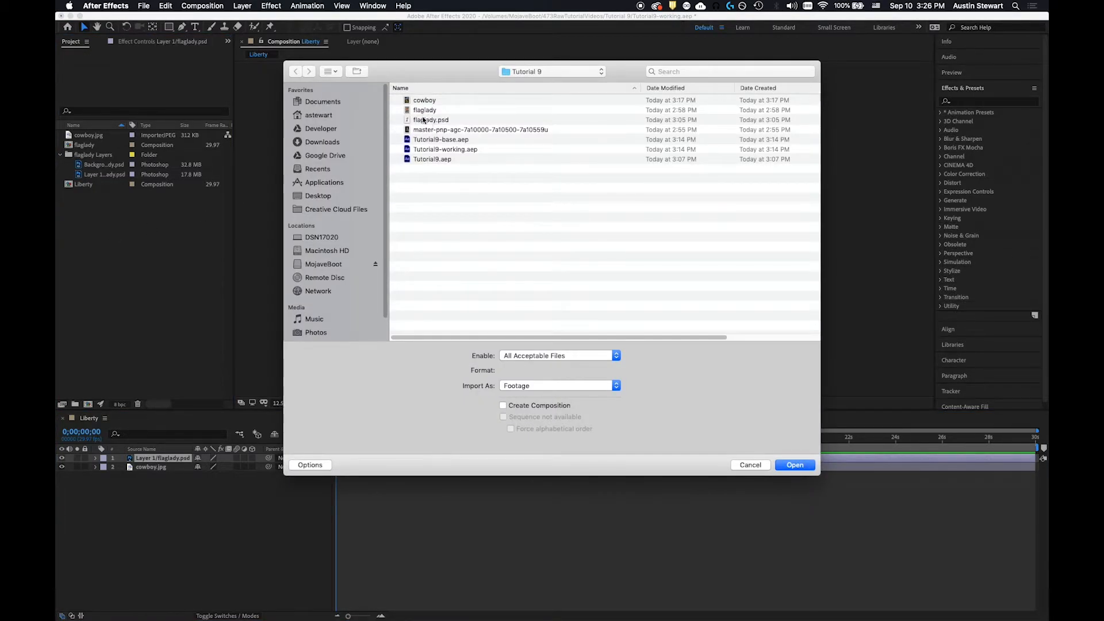
pyautogui.click(423, 120)
pyautogui.click(549, 385)
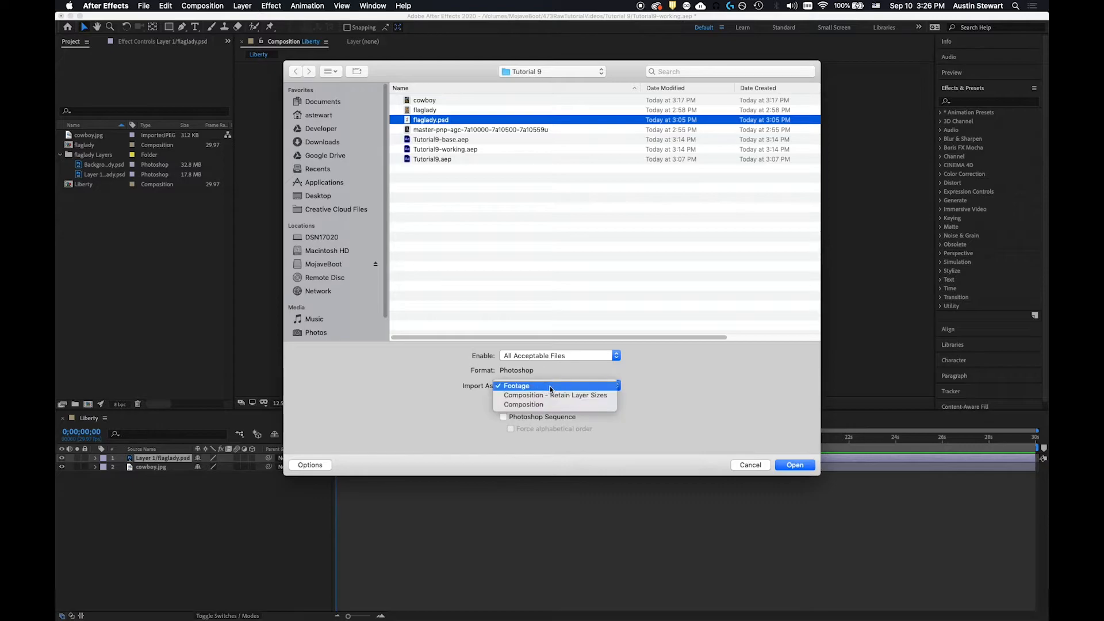
pyautogui.click(550, 405)
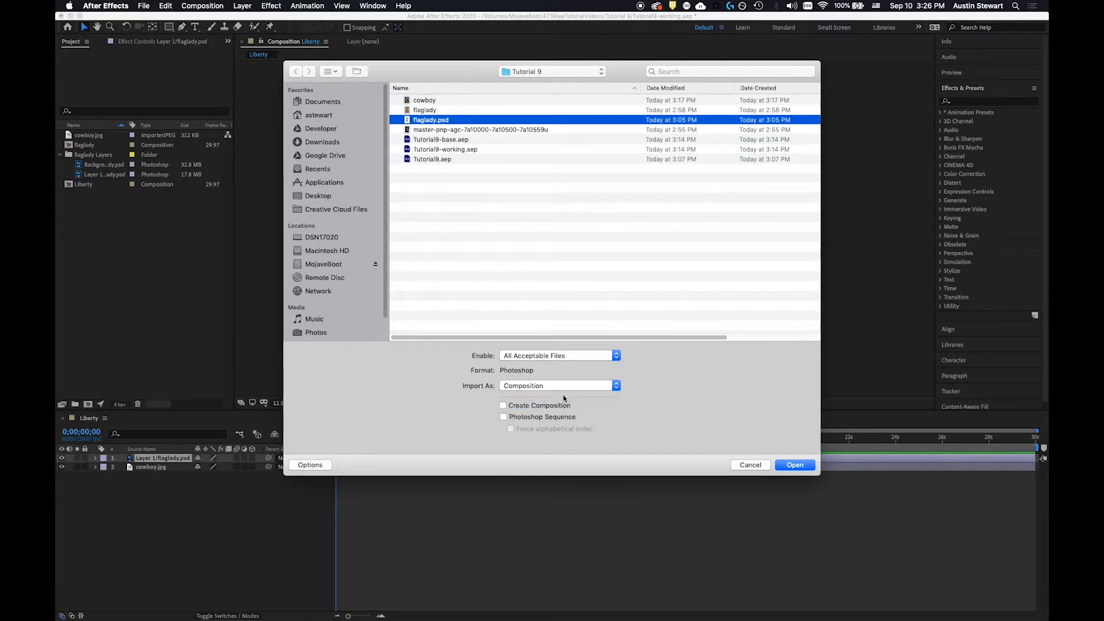
pyautogui.click(794, 468)
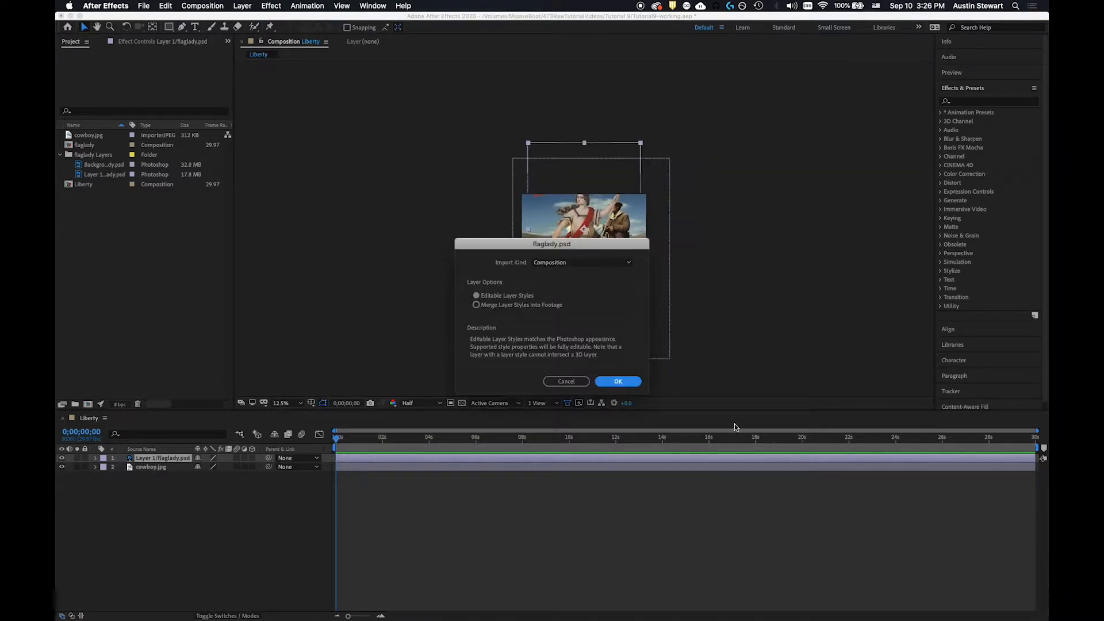
pyautogui.click(617, 381)
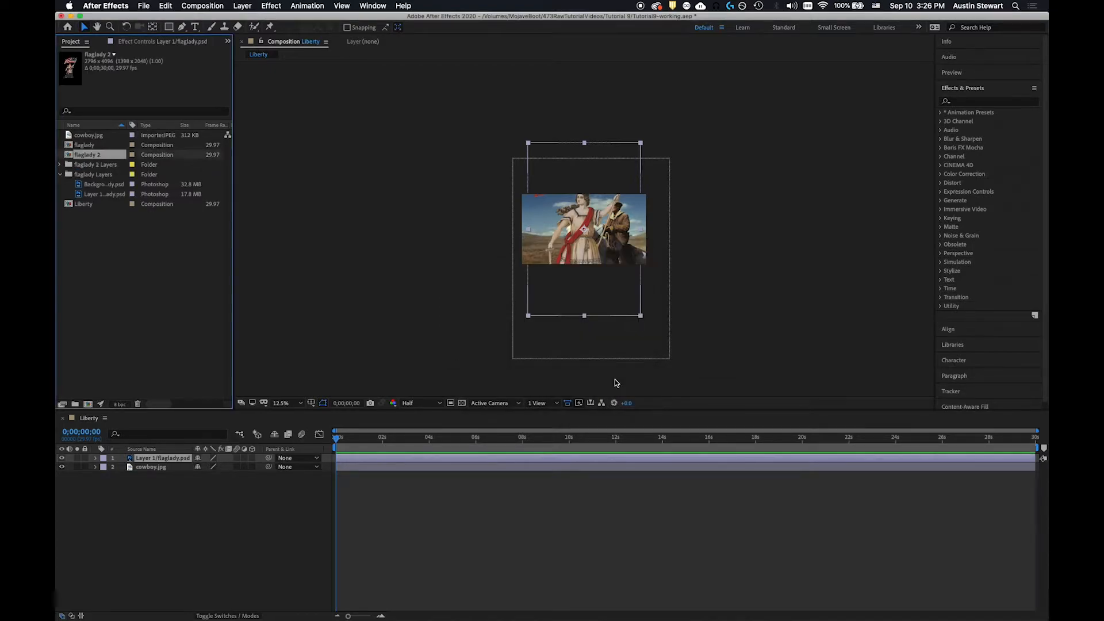
# Add Layer 1/flaglady.psd from the flaglady 2 Layers folder to the Liberty timeline, between the existing flag lady layer and cowboy.jpg
pyautogui.click(59, 165)
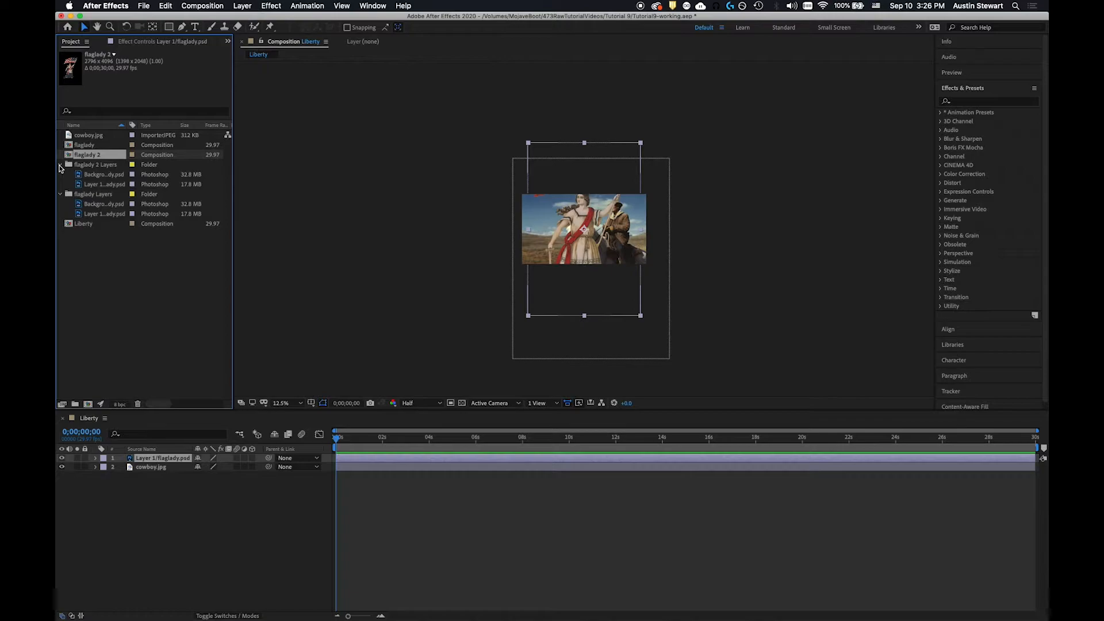
pyautogui.click(92, 184)
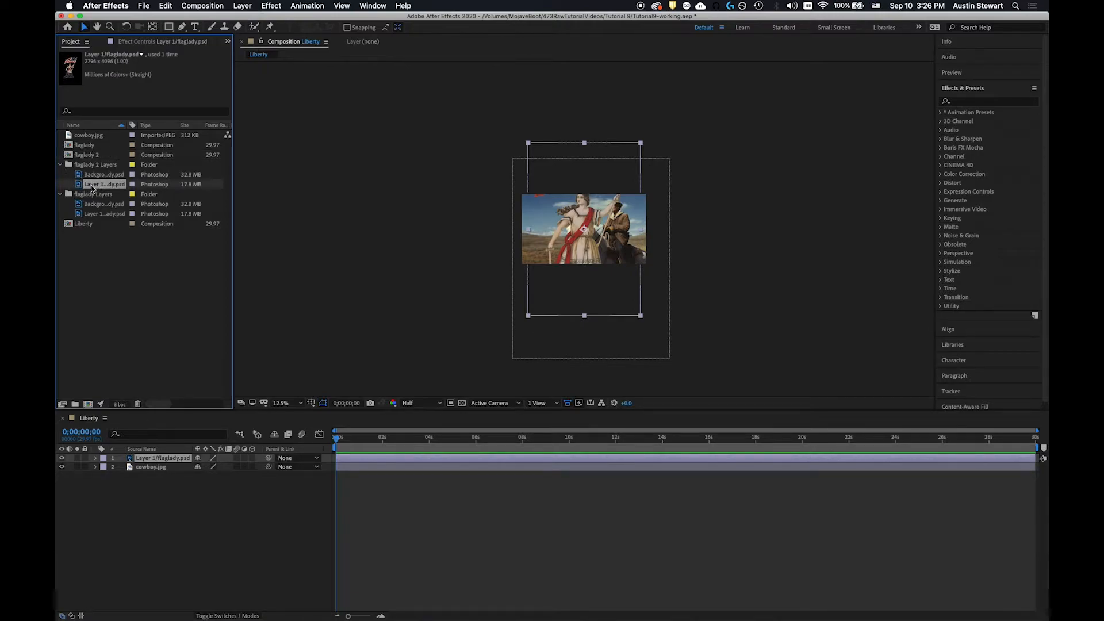
pyautogui.moveTo(84, 188); pyautogui.dragTo(137, 465)
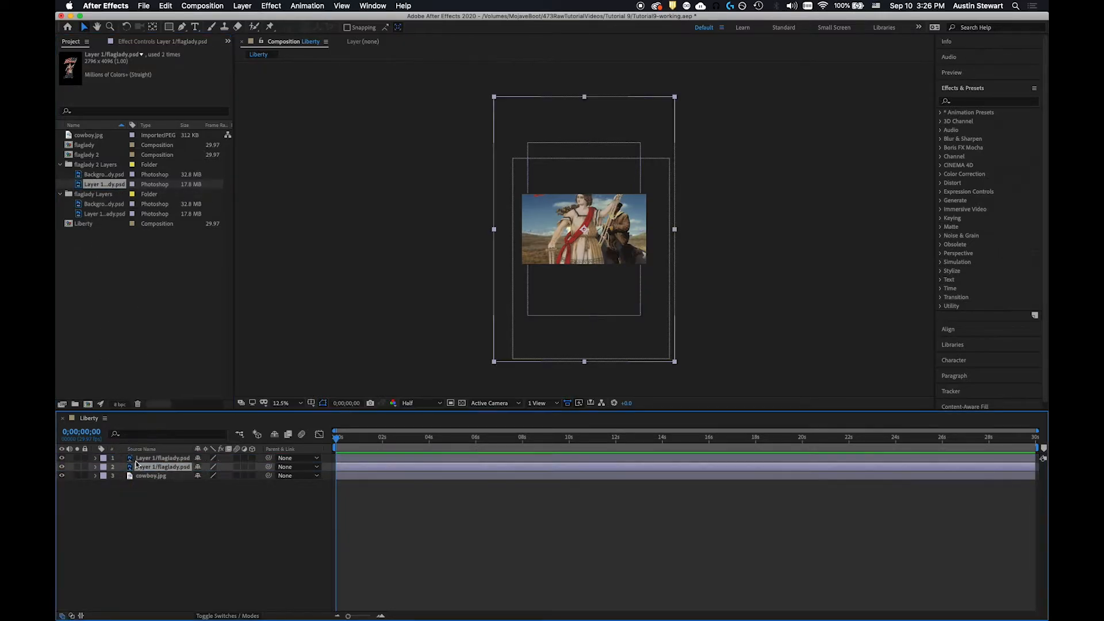
# Compare the two flag lady layers by toggling the lower one's visibility, and delete the lower one
pyautogui.click(156, 459)
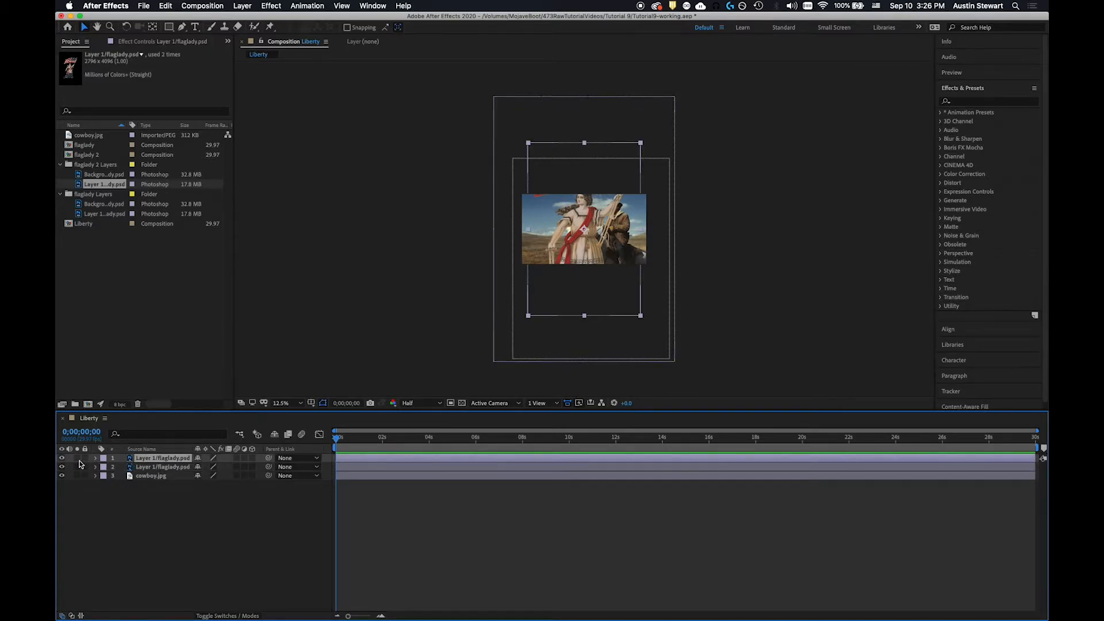
pyautogui.click(62, 467)
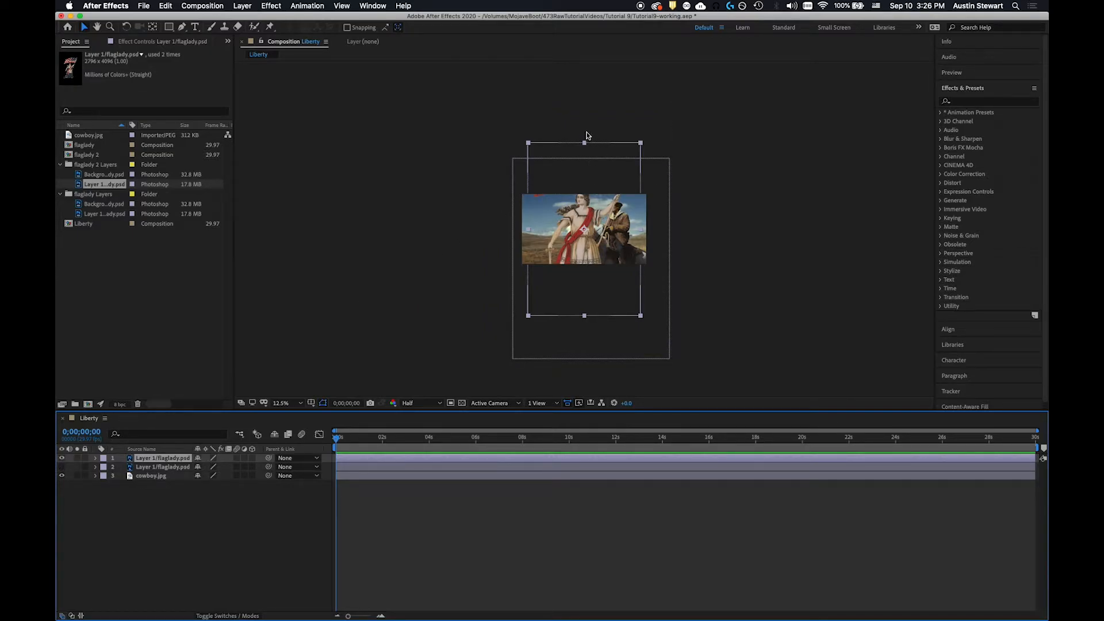
pyautogui.click(62, 467)
pyautogui.click(167, 467)
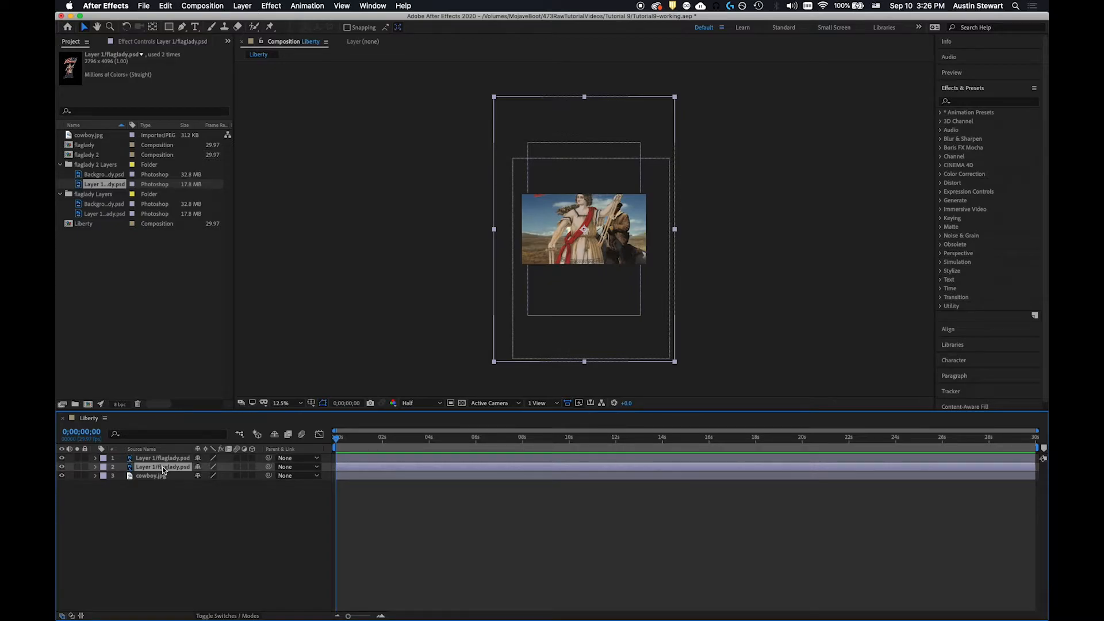
pyautogui.press('Delete')
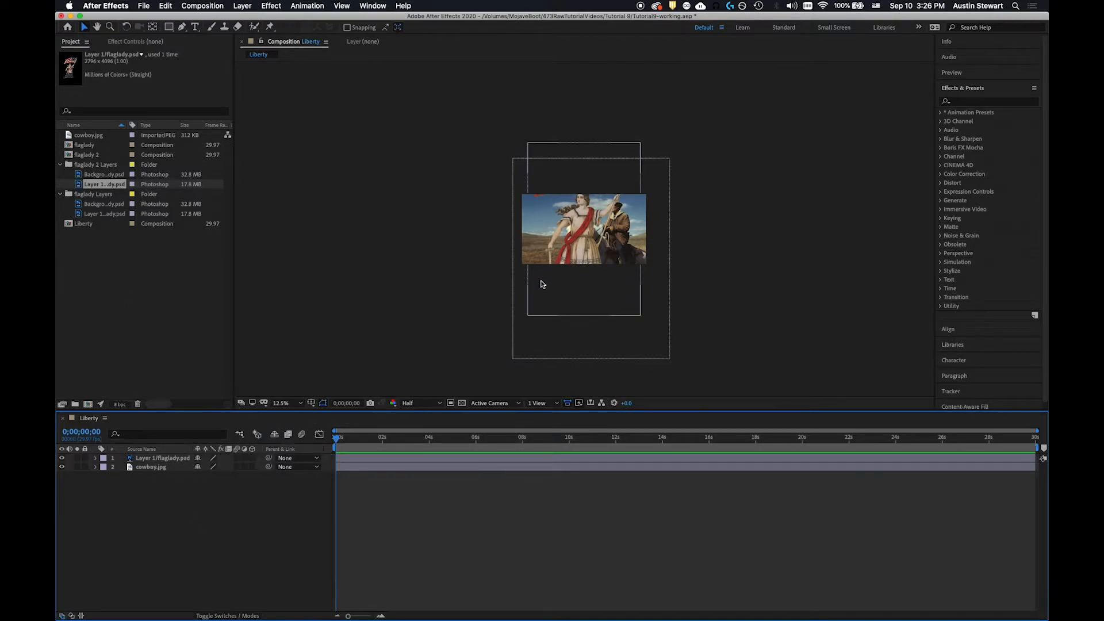
# Scale the flag lady layer to 22% and move it just outside the frame's left edge, to about -200, 308
pyautogui.click(583, 224)
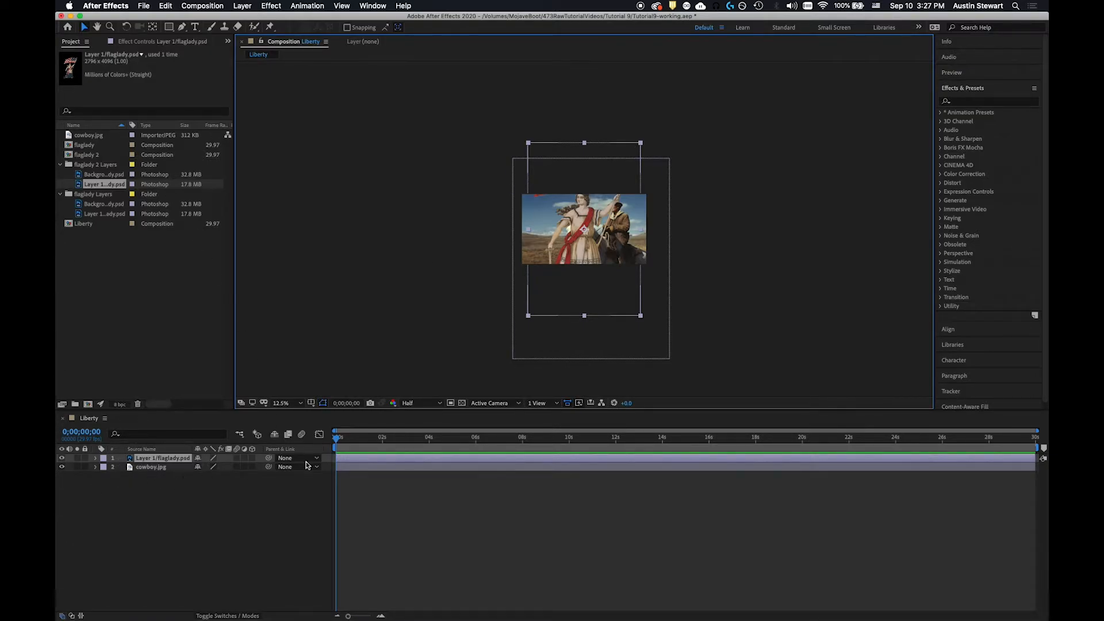
pyautogui.click(96, 459)
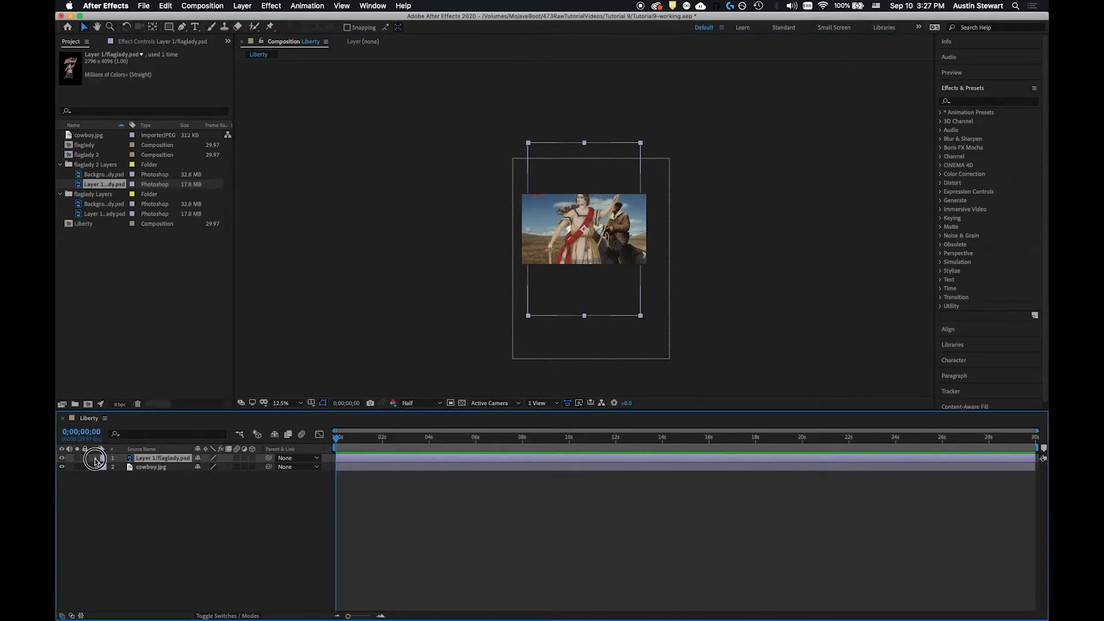
pyautogui.click(105, 468)
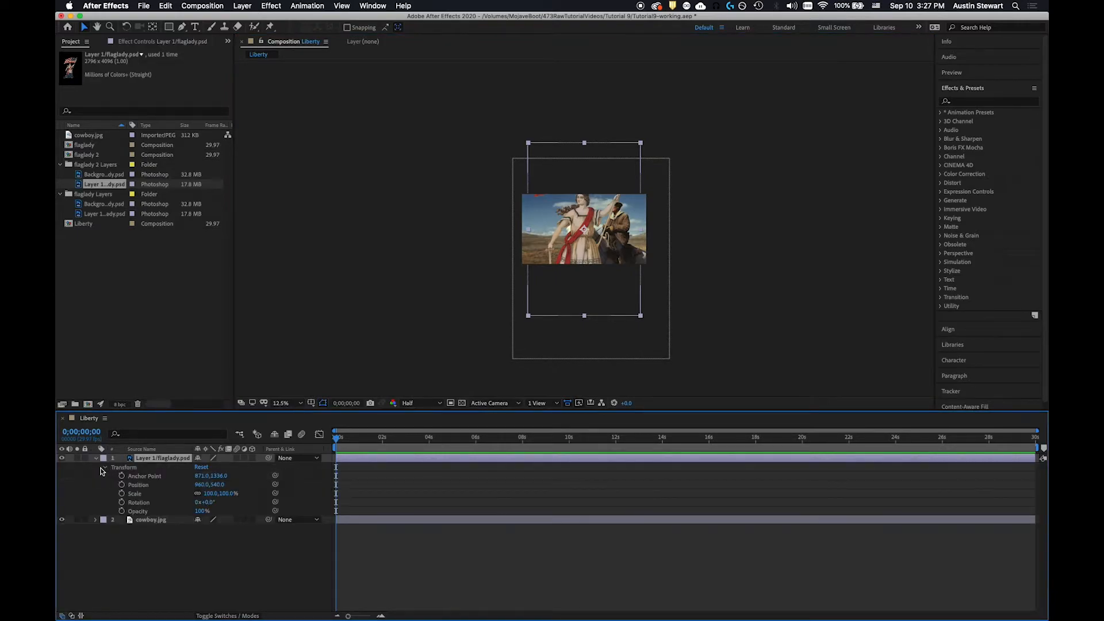
pyautogui.moveTo(213, 494); pyautogui.dragTo(167, 493)
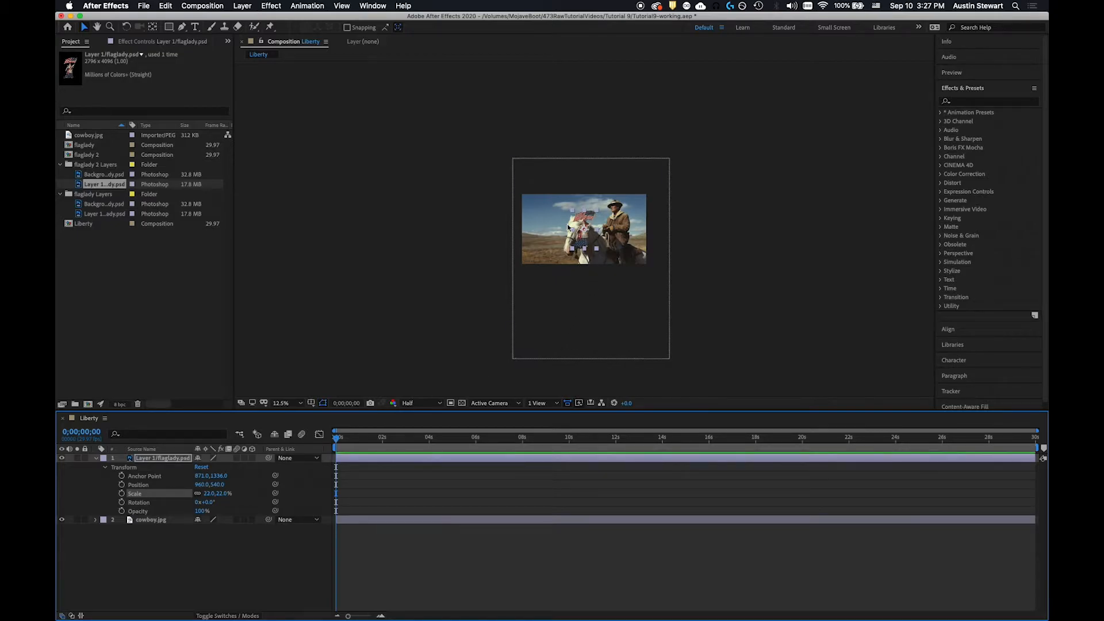
pyautogui.moveTo(584, 242); pyautogui.dragTo(552, 234)
pyautogui.moveTo(538, 230); pyautogui.dragTo(503, 231)
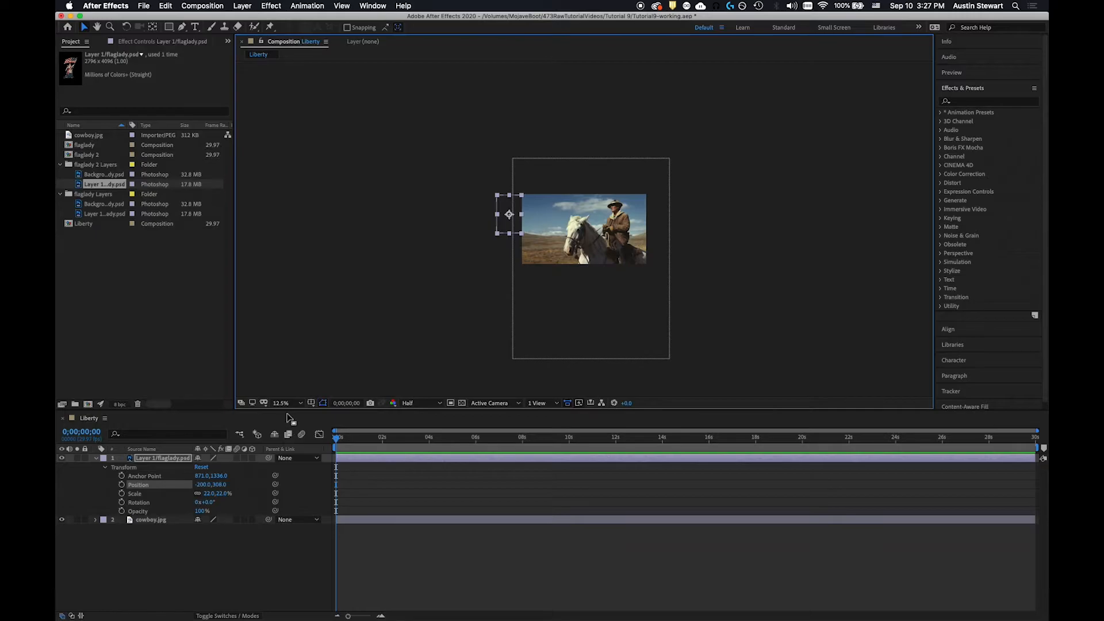
# Bring the flag lady into the sky left of the horse and move her anchor point down to the hem of her skirt
pyautogui.click(300, 403)
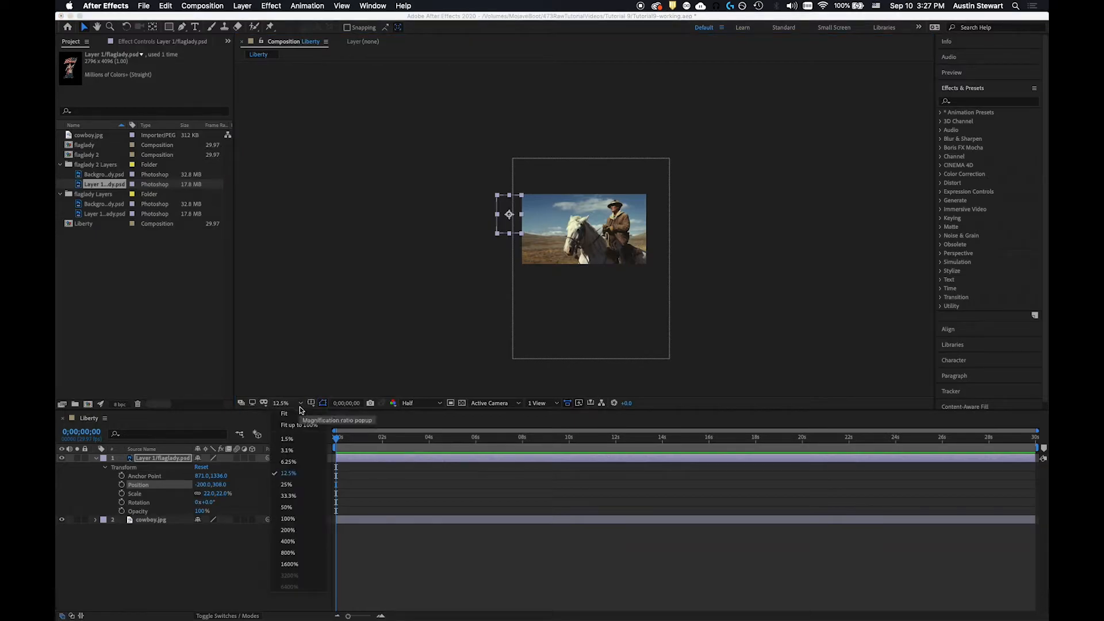
pyautogui.click(307, 507)
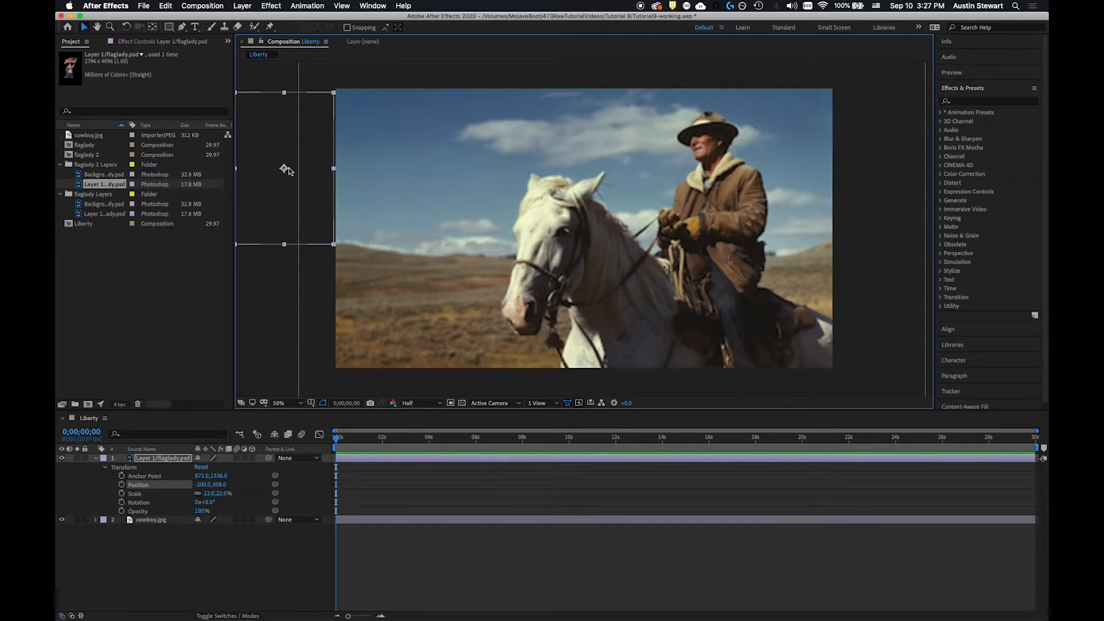
pyautogui.moveTo(281, 157); pyautogui.dragTo(391, 155)
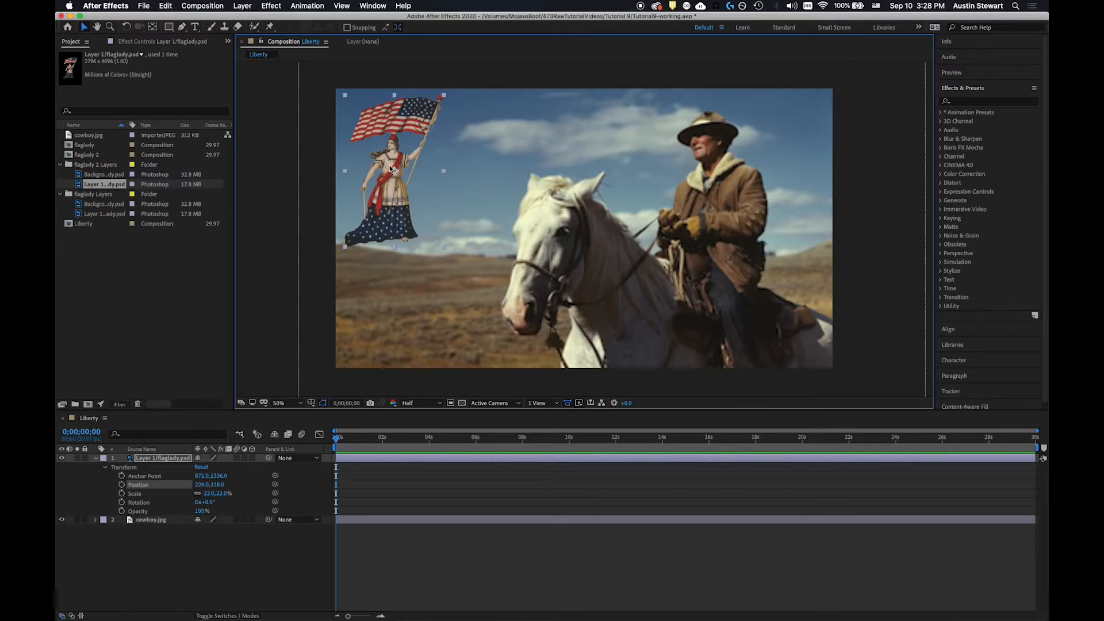
pyautogui.click(153, 28)
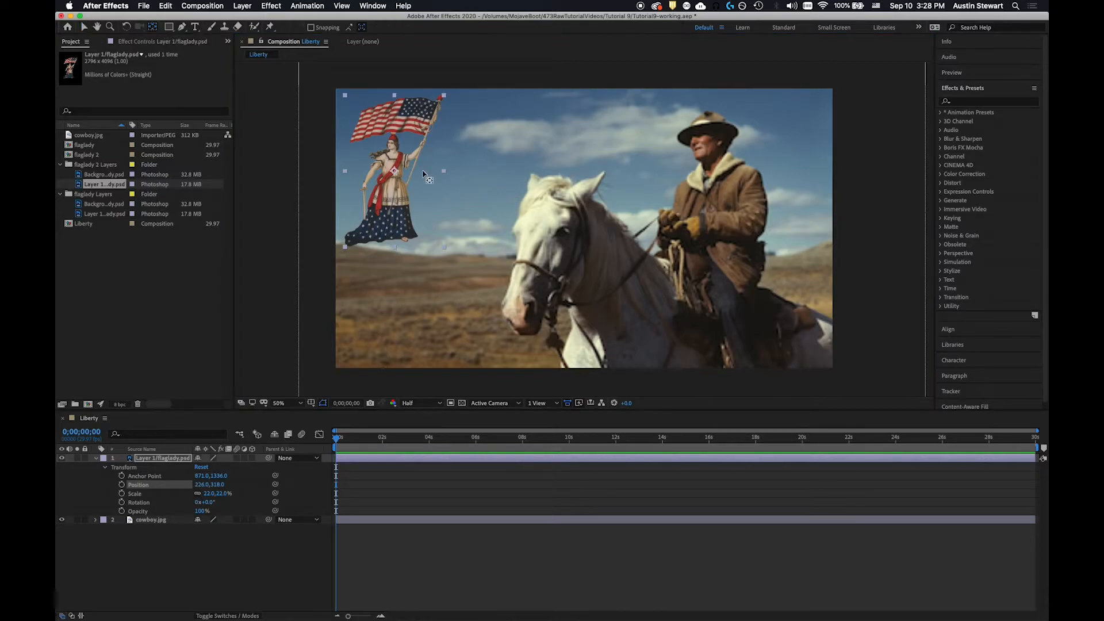
pyautogui.moveTo(394, 171); pyautogui.dragTo(392, 241)
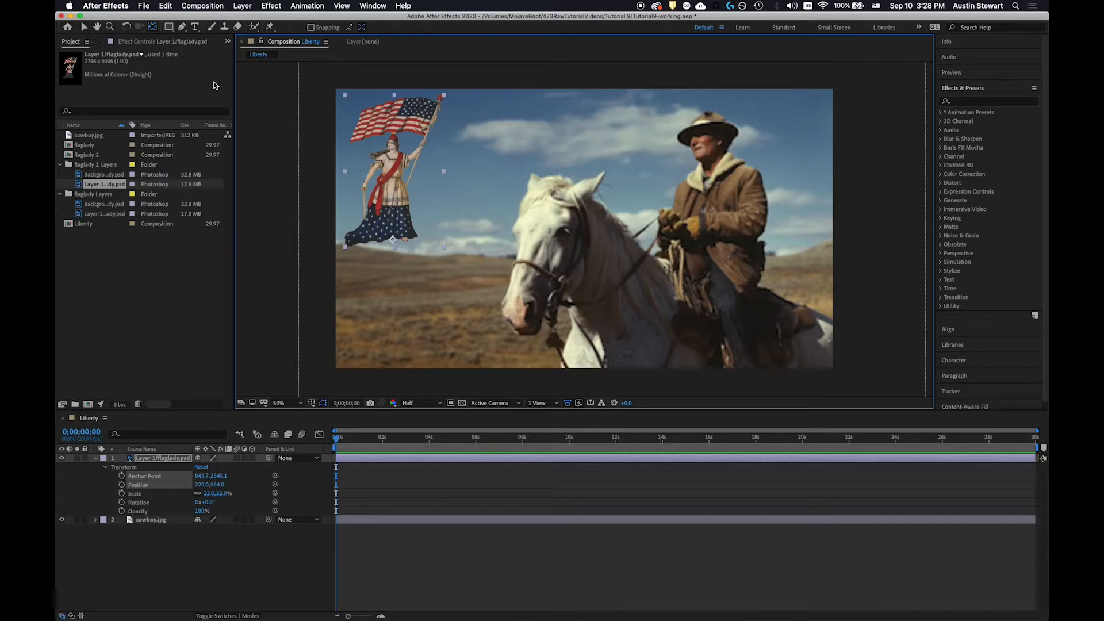
# Move the flag lady back outside the frame's left edge, to about -198, 566, and collapse her layer's properties
pyautogui.press('v')
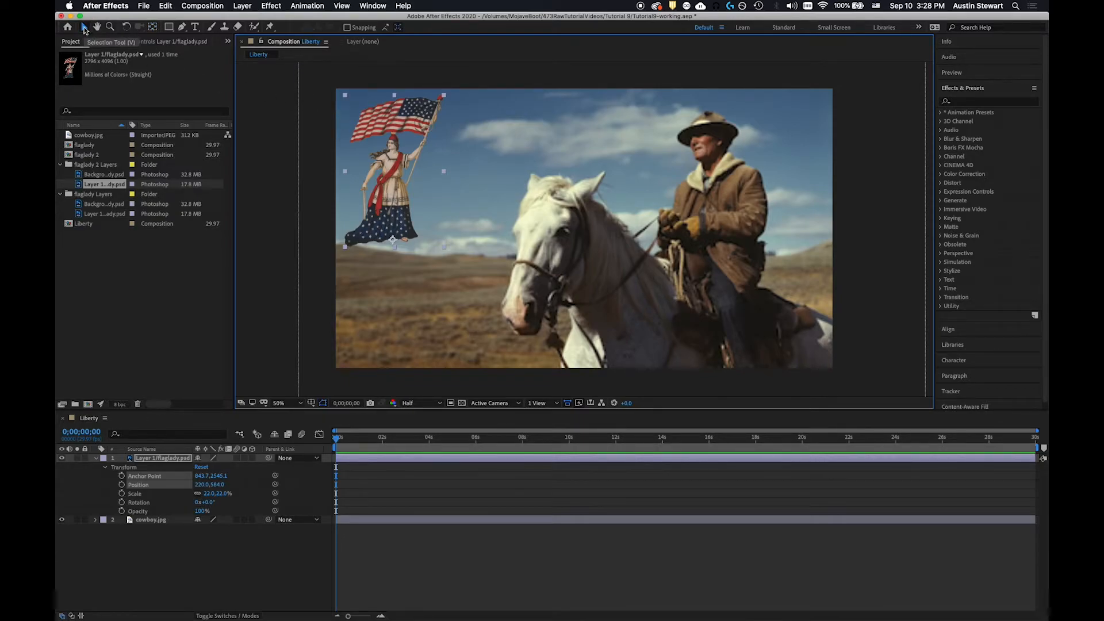
pyautogui.moveTo(392, 188); pyautogui.dragTo(285, 181)
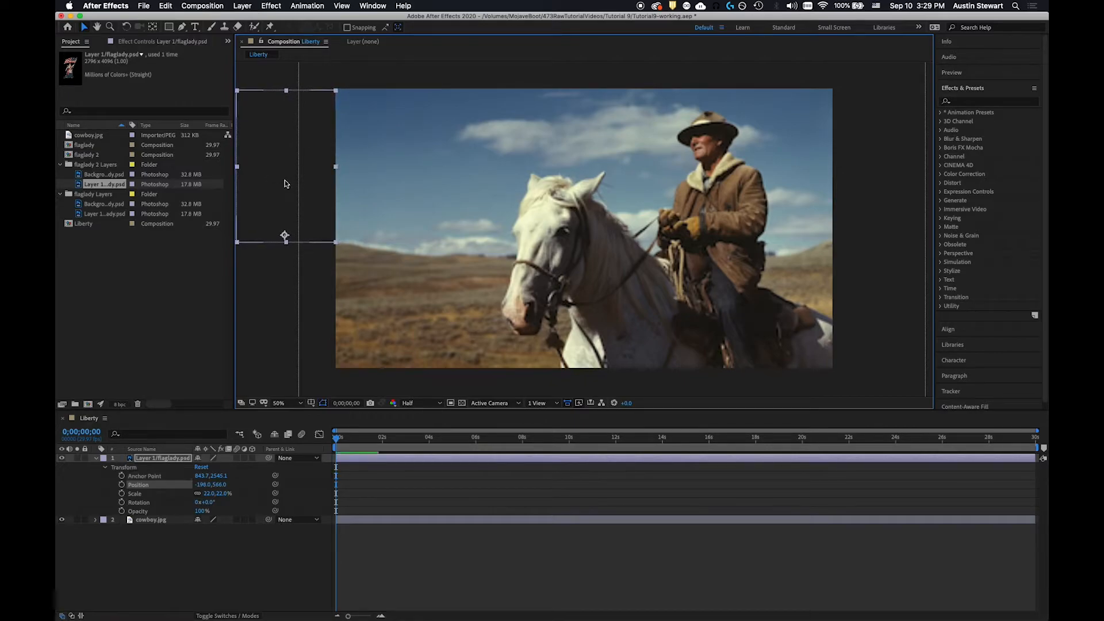
pyautogui.click(96, 460)
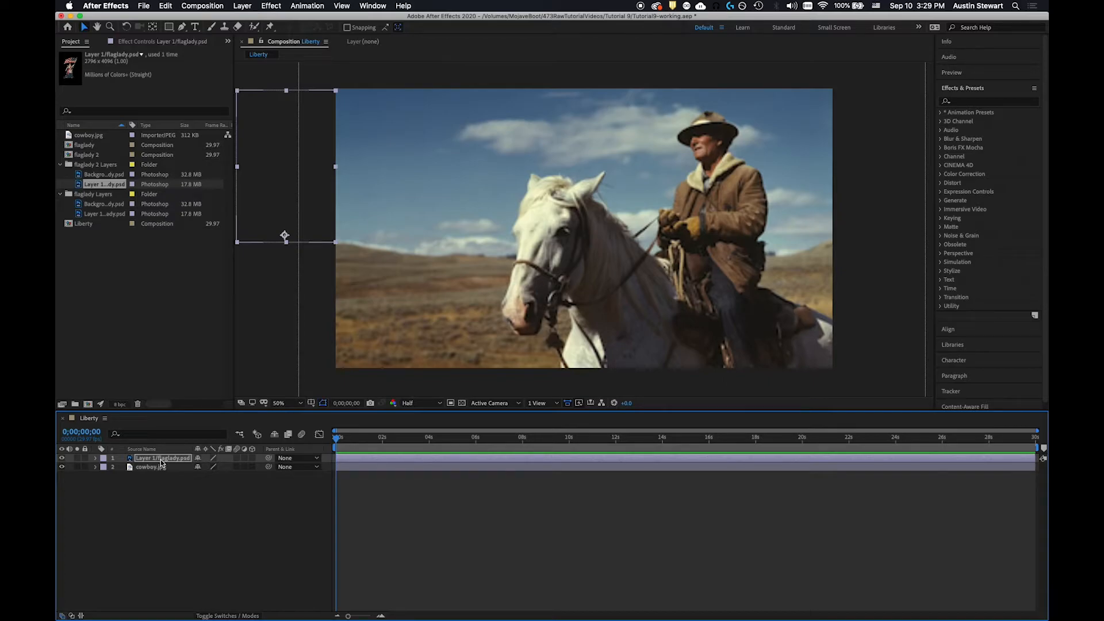
# Reveal only the Position property on both the flag lady and cowboy.jpg layers
pyautogui.press('p')
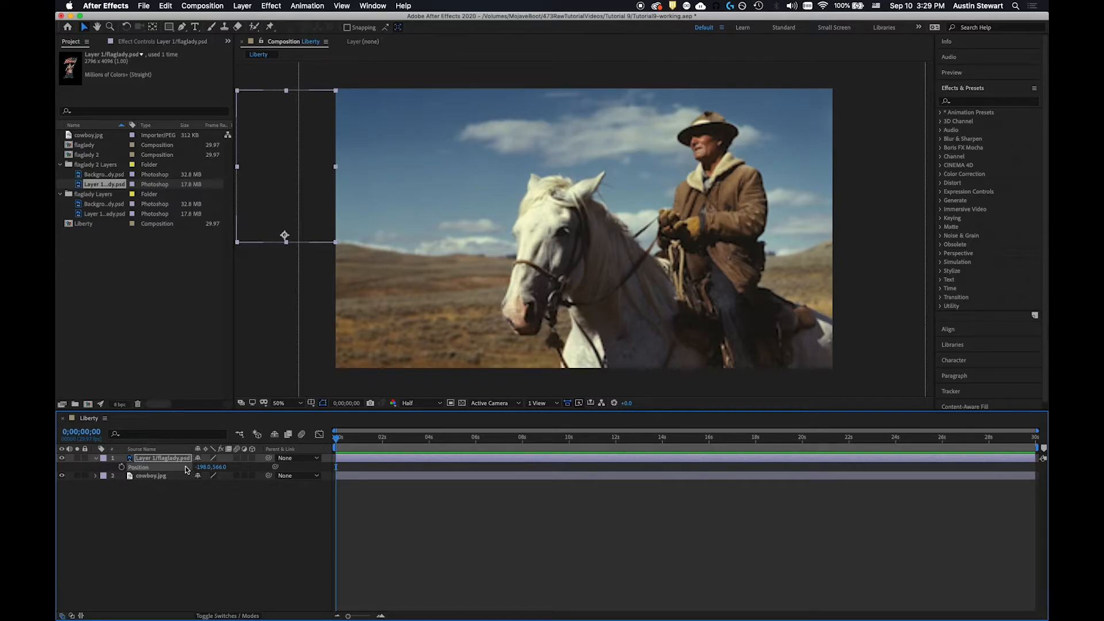
pyautogui.press('p')
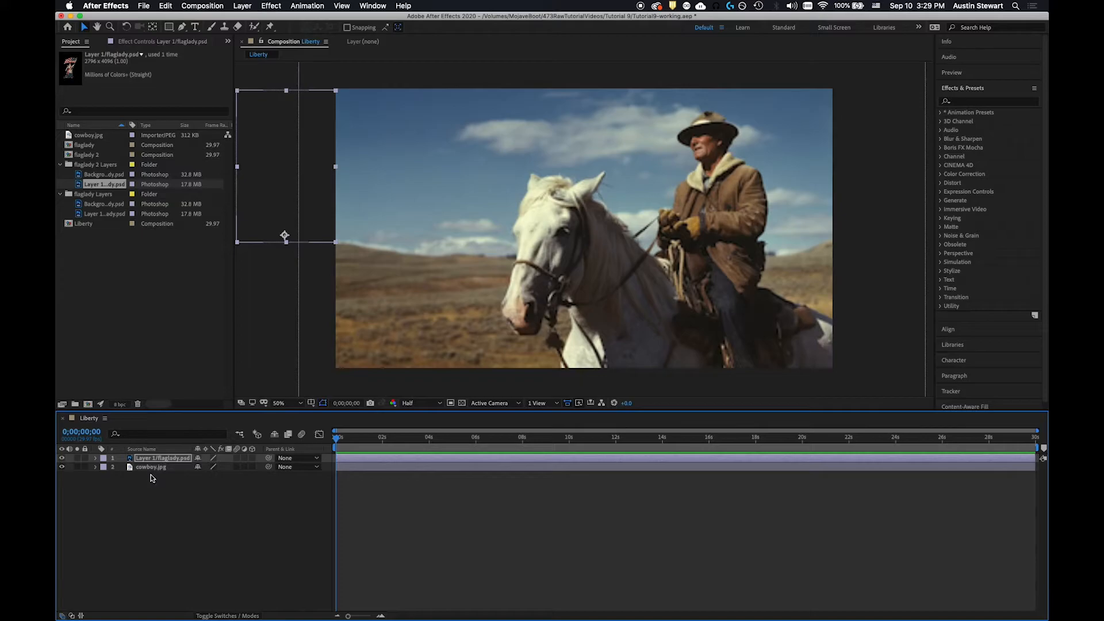
pyautogui.click(154, 476)
pyautogui.click(154, 466)
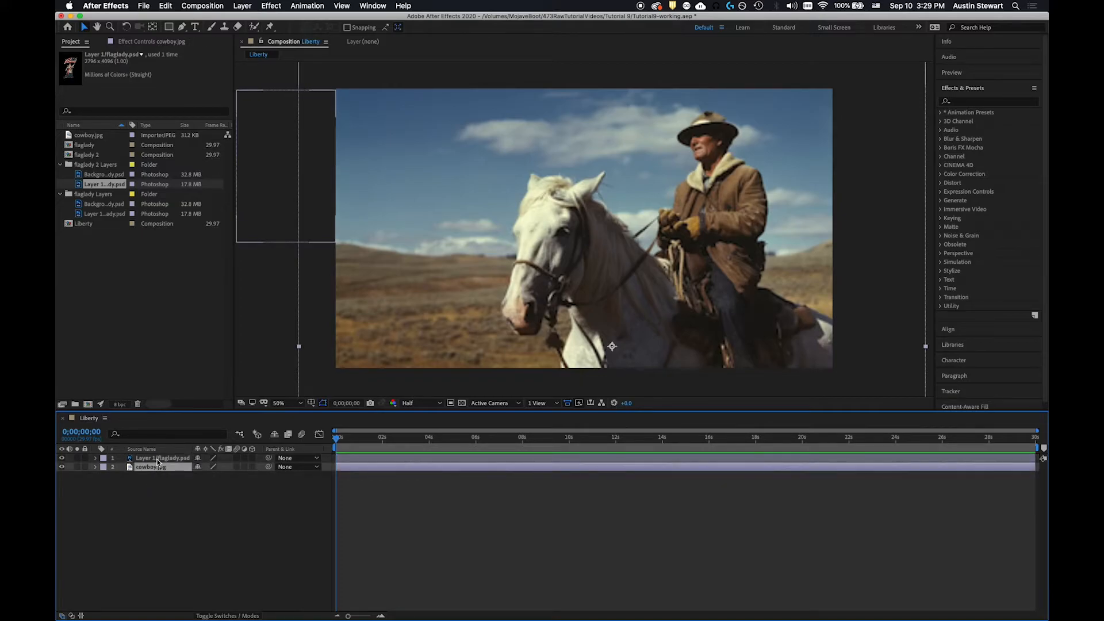
pyautogui.keyDown('shift'); pyautogui.click(158, 459); pyautogui.keyUp('shift')
pyautogui.press('p')
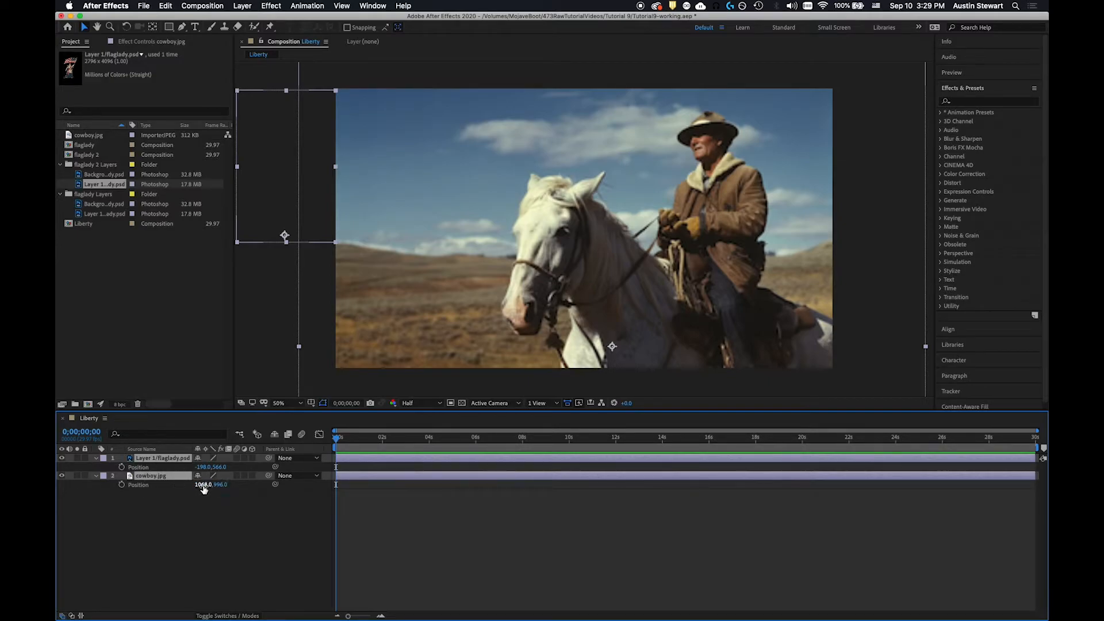
# Try shifting both layers together to X positions -171 and 1095, and undo the shift
pyautogui.moveTo(202, 487); pyautogui.dragTo(212, 485)
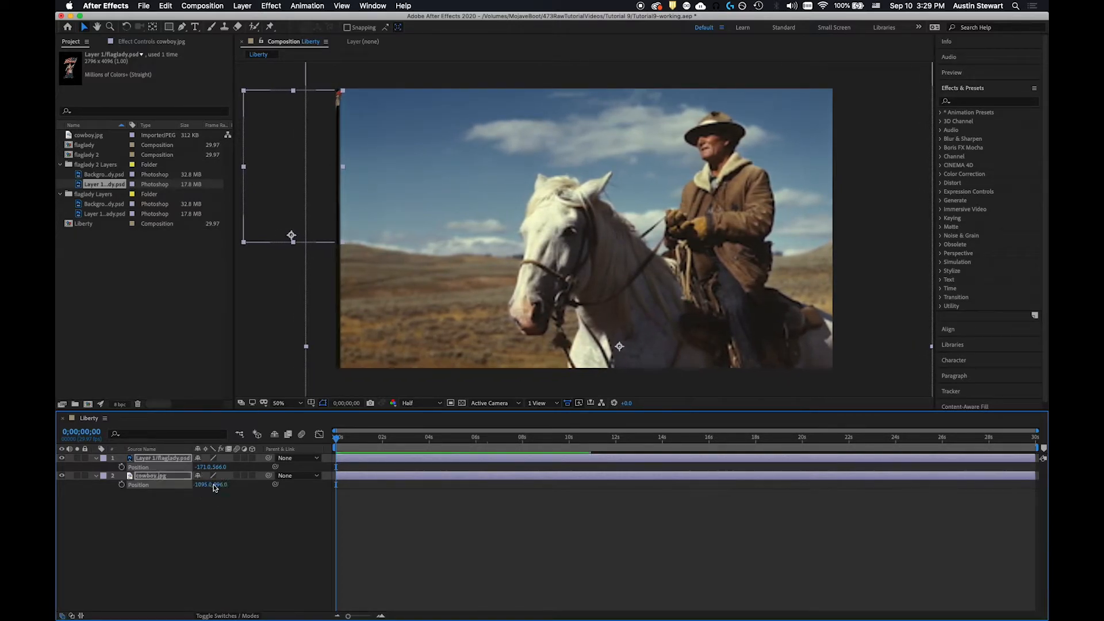
pyautogui.press('super+z')
pyautogui.click(170, 504)
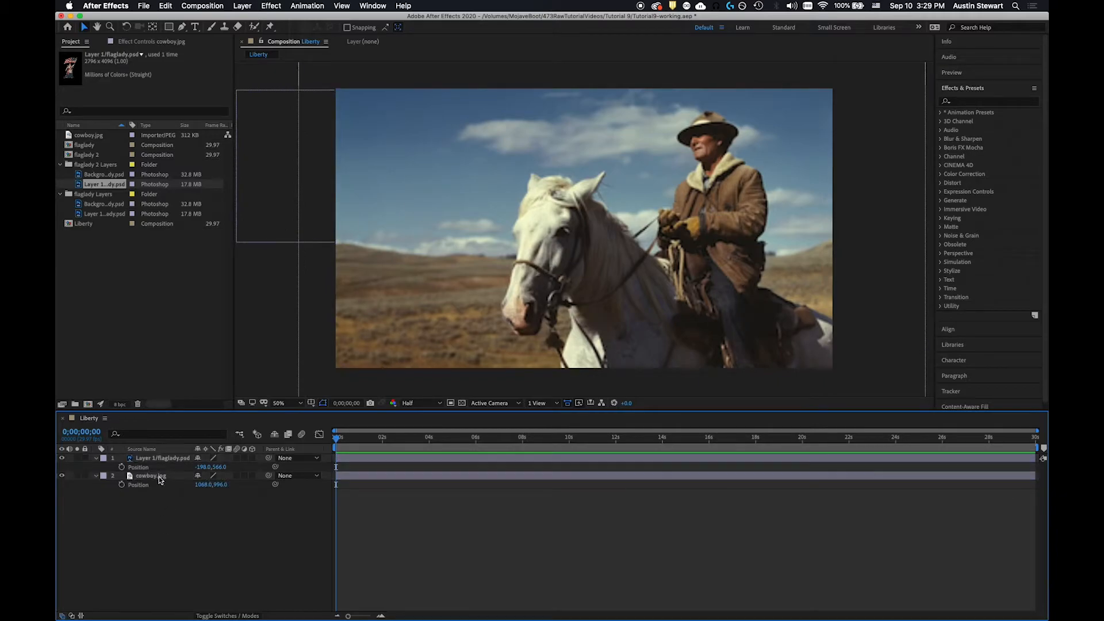
# Expand the cowboy.jpg layer's full transform properties for a look, and collapse the layer completely
pyautogui.click(153, 476)
pyautogui.click(96, 476)
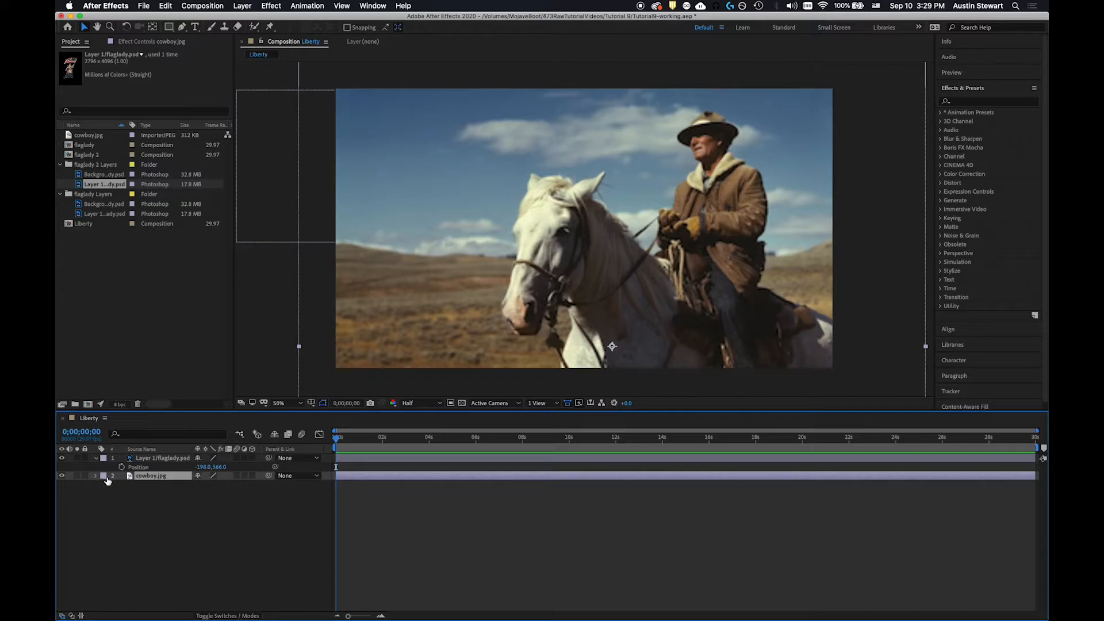
pyautogui.click(96, 477)
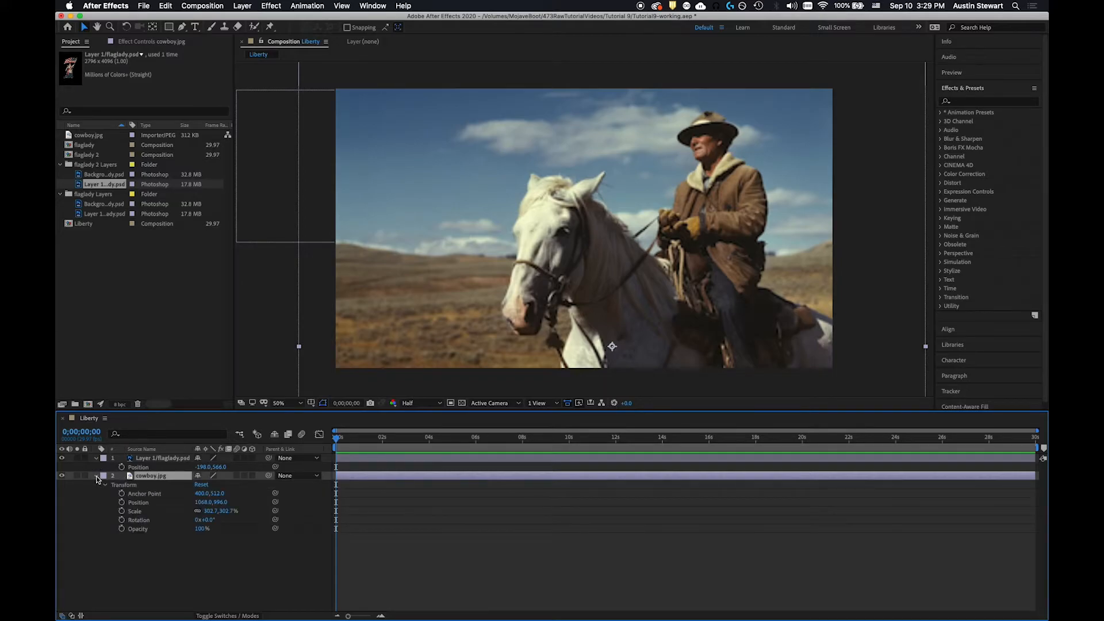
pyautogui.click(96, 477)
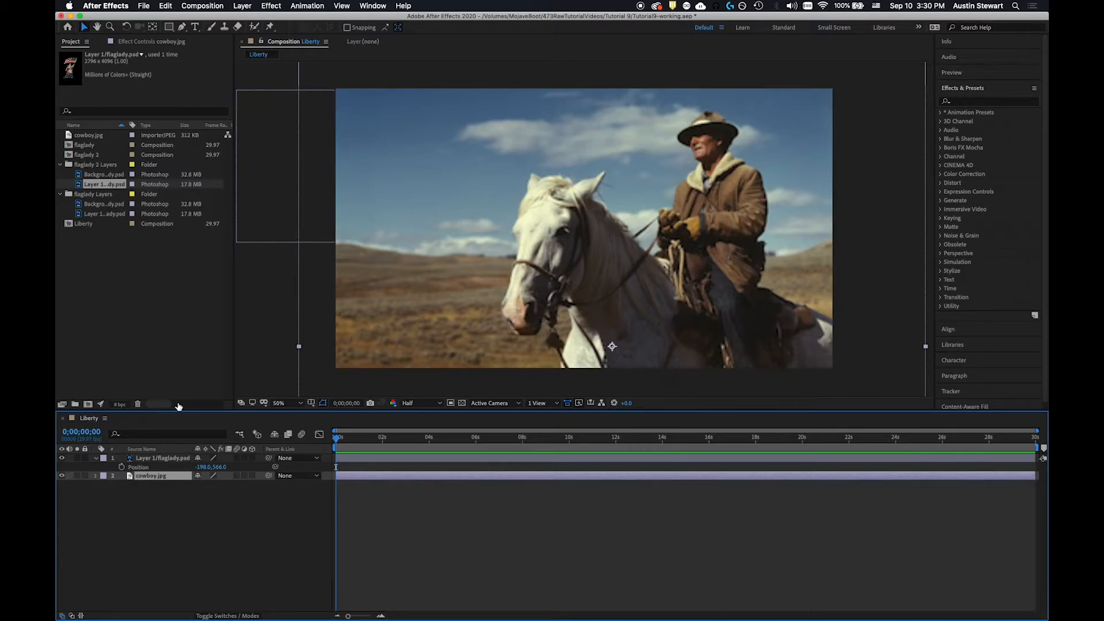
# Set starting Position and Rotation keyframes on the flag lady layer at 0;00;00;00 and show both properties
pyautogui.click(122, 467)
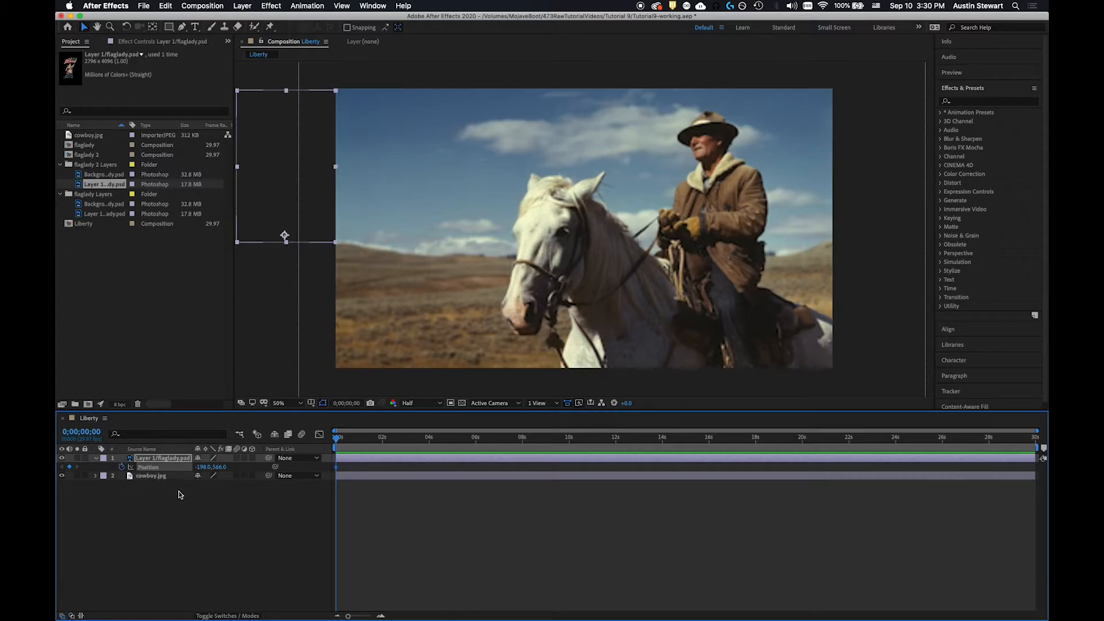
pyautogui.press('r')
pyautogui.click(122, 468)
pyautogui.hotkey('shift', 'p')
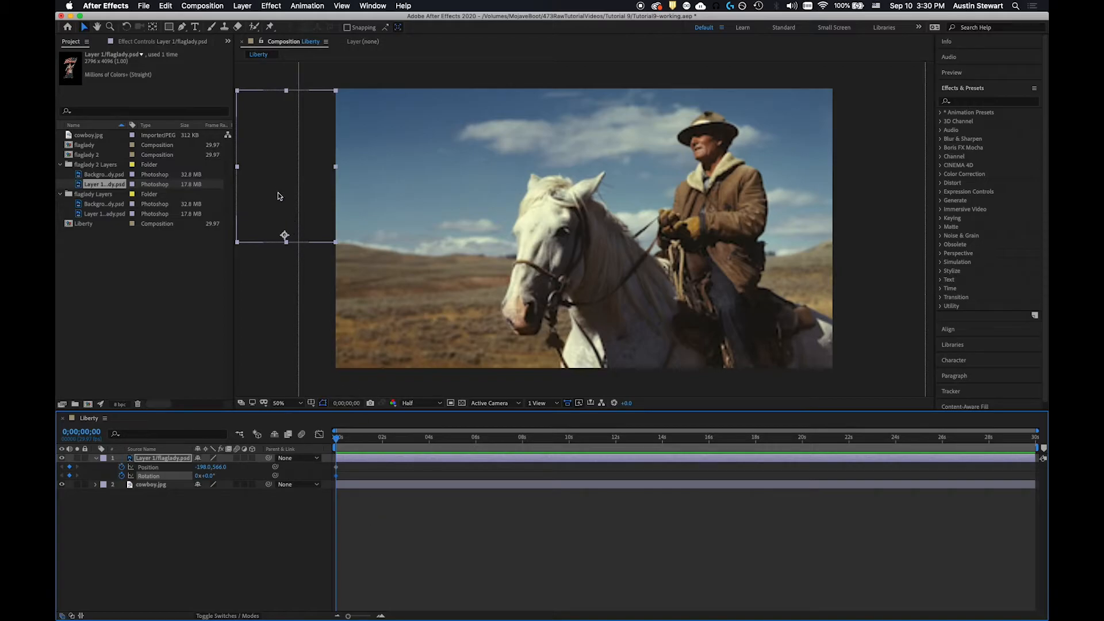
# Keyframe the flag lady at 0;00;01;00 by moving her inside the frame's left edge, to about 184, 630
pyautogui.moveTo(336, 441); pyautogui.dragTo(358, 440)
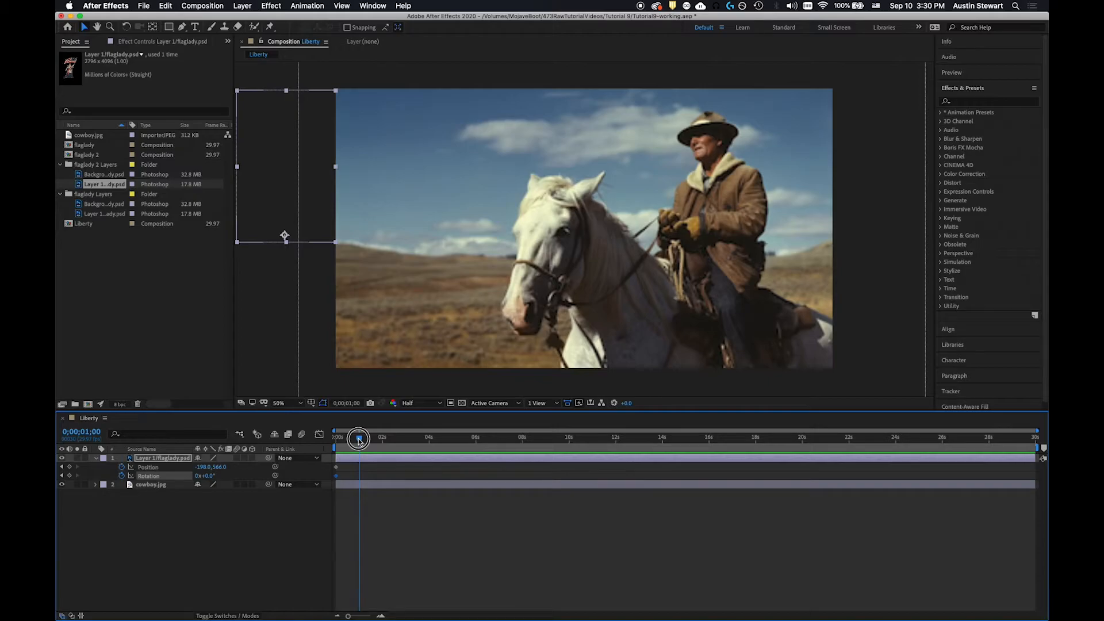
pyautogui.moveTo(359, 440)
pyautogui.mouseDown()
pyautogui.moveTo(372, 440)
pyautogui.moveTo(359, 440)
pyautogui.mouseUp()
pyautogui.moveTo(348, 616); pyautogui.dragTo(365, 617)
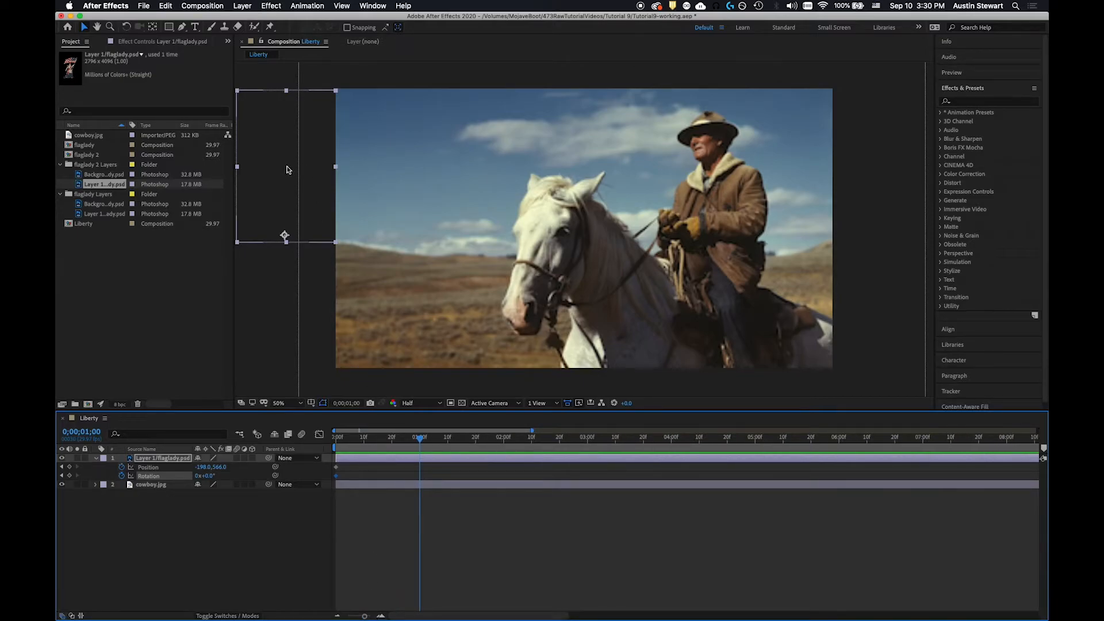
pyautogui.moveTo(288, 170); pyautogui.dragTo(386, 186)
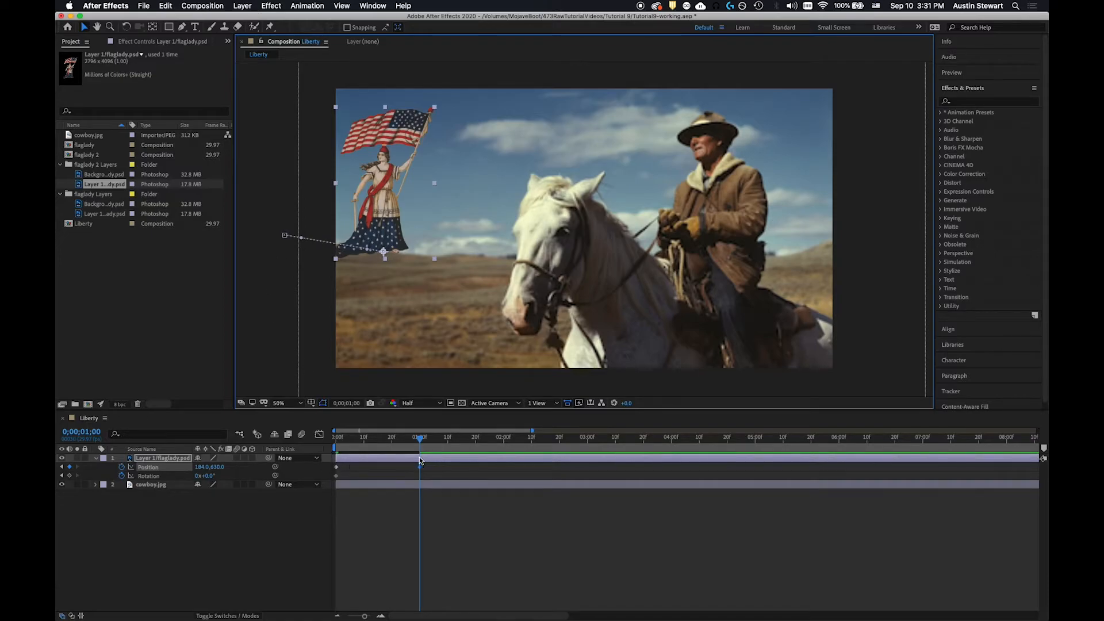
pyautogui.moveTo(419, 470)
# Keyframe the flag lady's Rotation at 0;00;01;00 by tilting her clockwise to about 10.8°
pyautogui.click(126, 28)
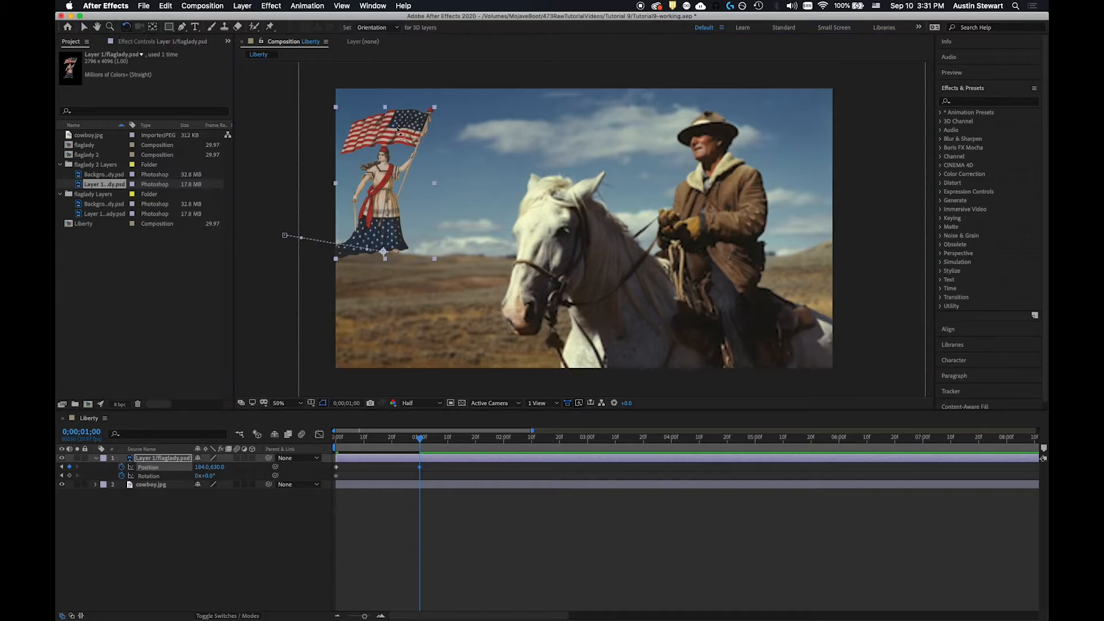
pyautogui.click(326, 131)
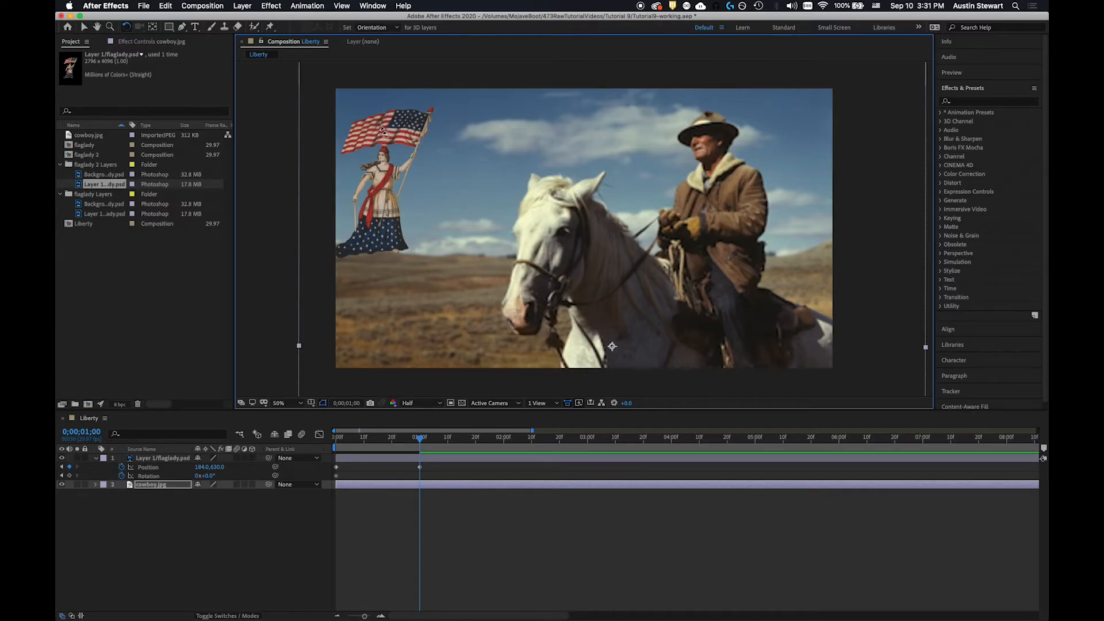
pyautogui.click(156, 459)
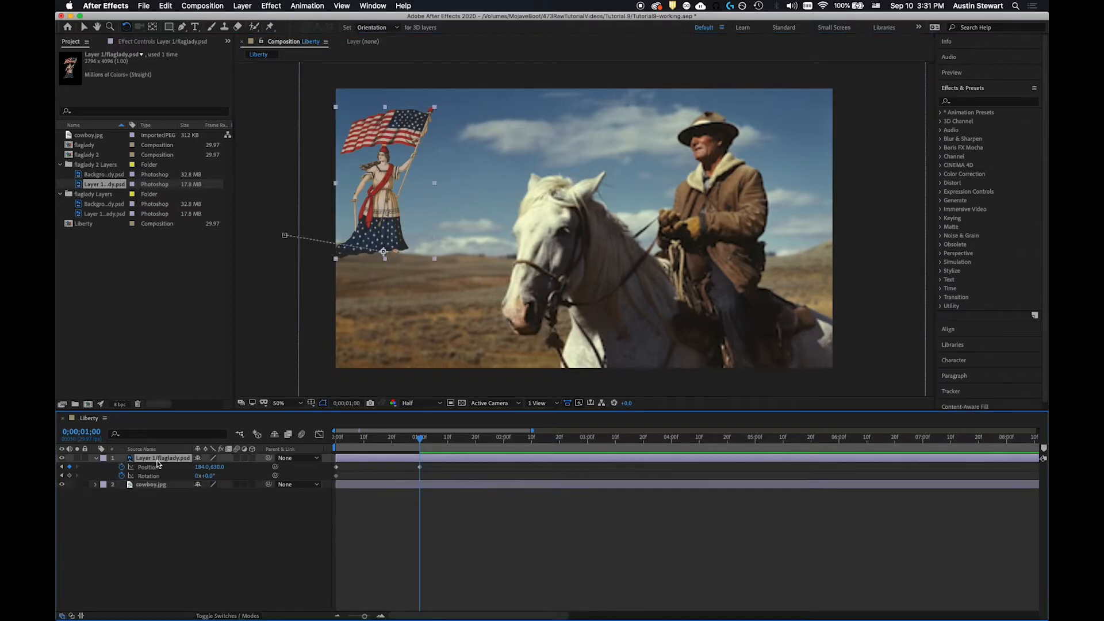
pyautogui.moveTo(386, 141); pyautogui.dragTo(407, 140)
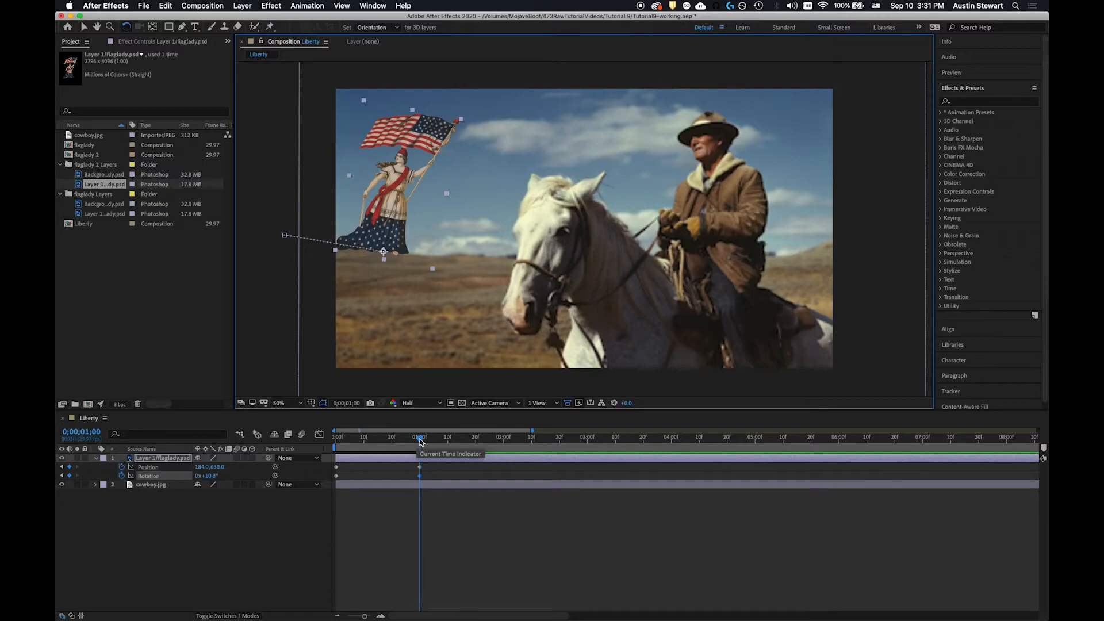
# Preview the flag lady's entrance animation from the start of the composition
pyautogui.moveTo(420, 442); pyautogui.dragTo(335, 437)
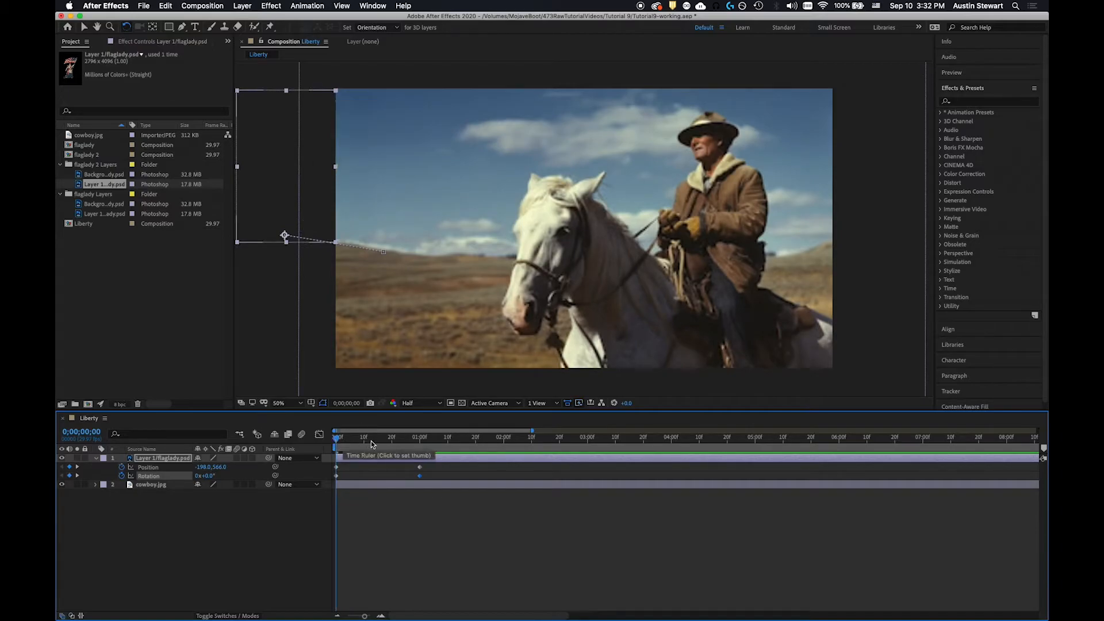
pyautogui.press('space')
pyautogui.press('space')
pyautogui.moveTo(455, 441); pyautogui.dragTo(328, 446)
pyautogui.press('space')
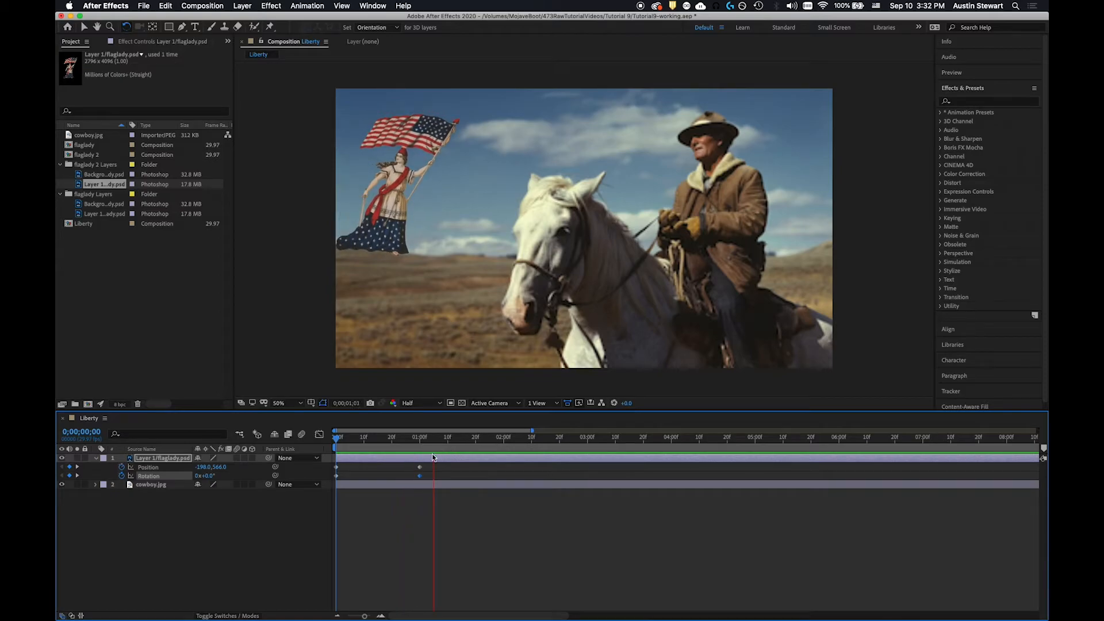
# Keyframe the flag lady at 0;00;01;20 by moving her to about 352, 642 and rotating her to about 4.6°
pyautogui.moveTo(370, 440); pyautogui.dragTo(420, 450)
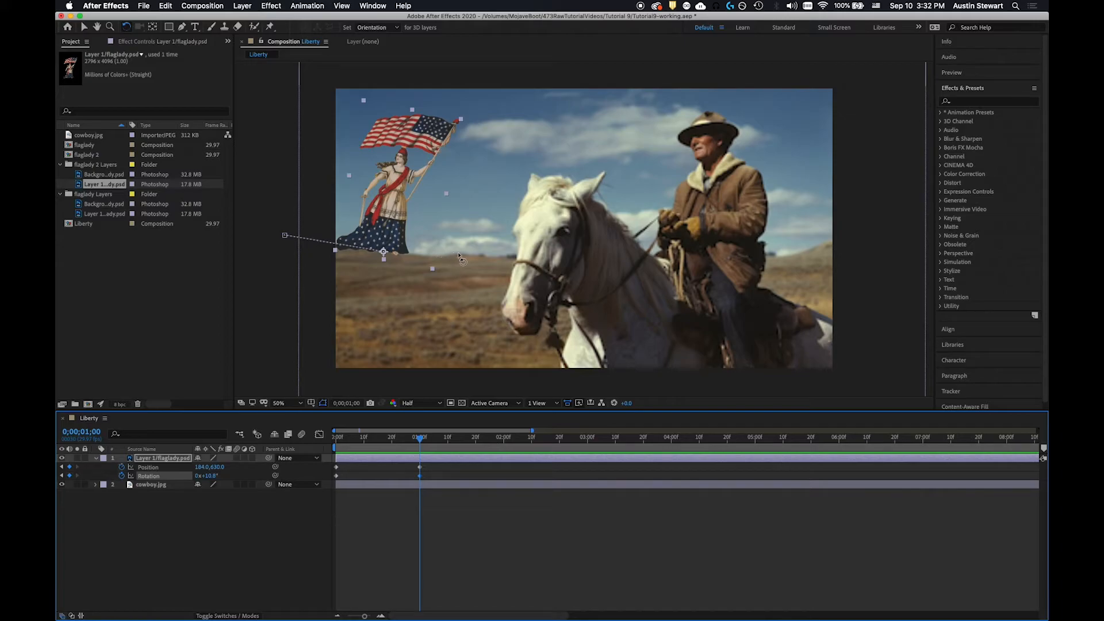
pyautogui.moveTo(421, 441); pyautogui.dragTo(475, 442)
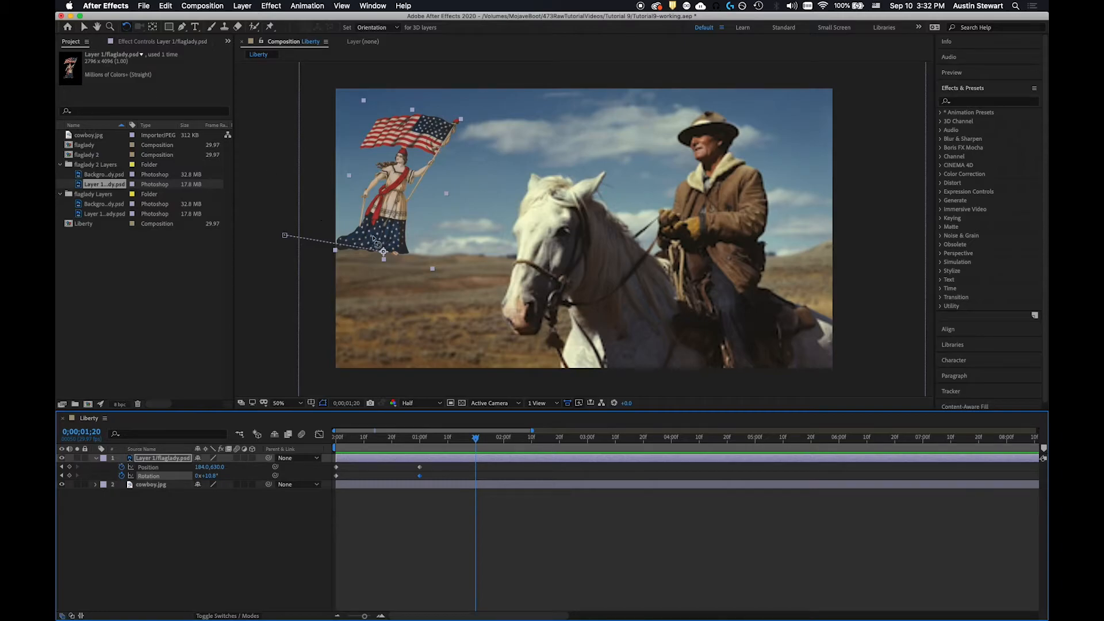
pyautogui.press('v')
pyautogui.moveTo(387, 224); pyautogui.dragTo(431, 228)
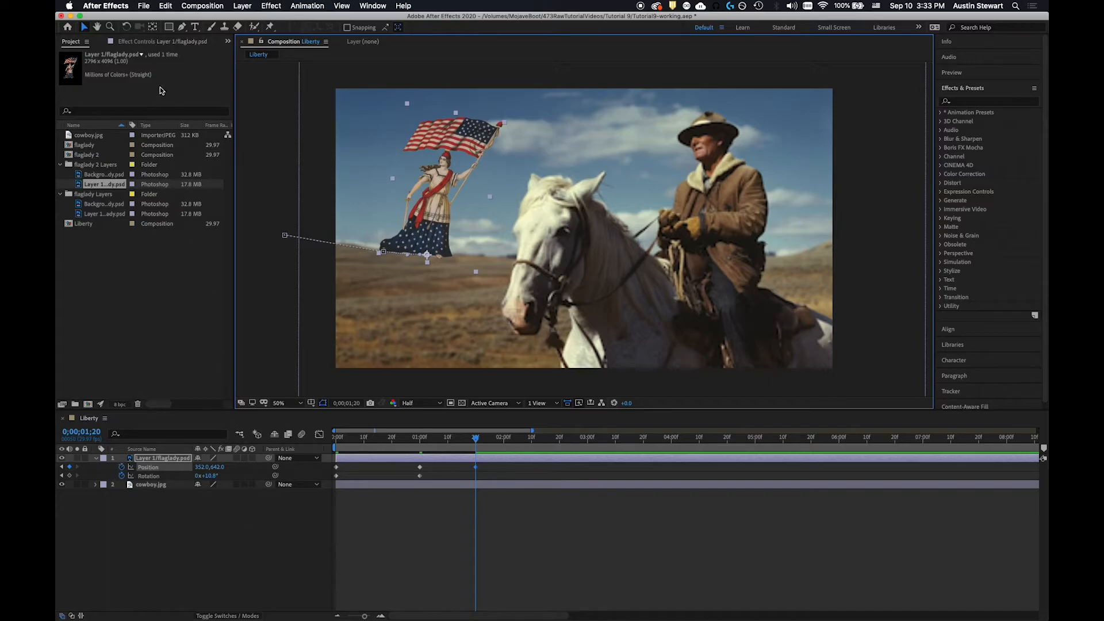
pyautogui.click(126, 27)
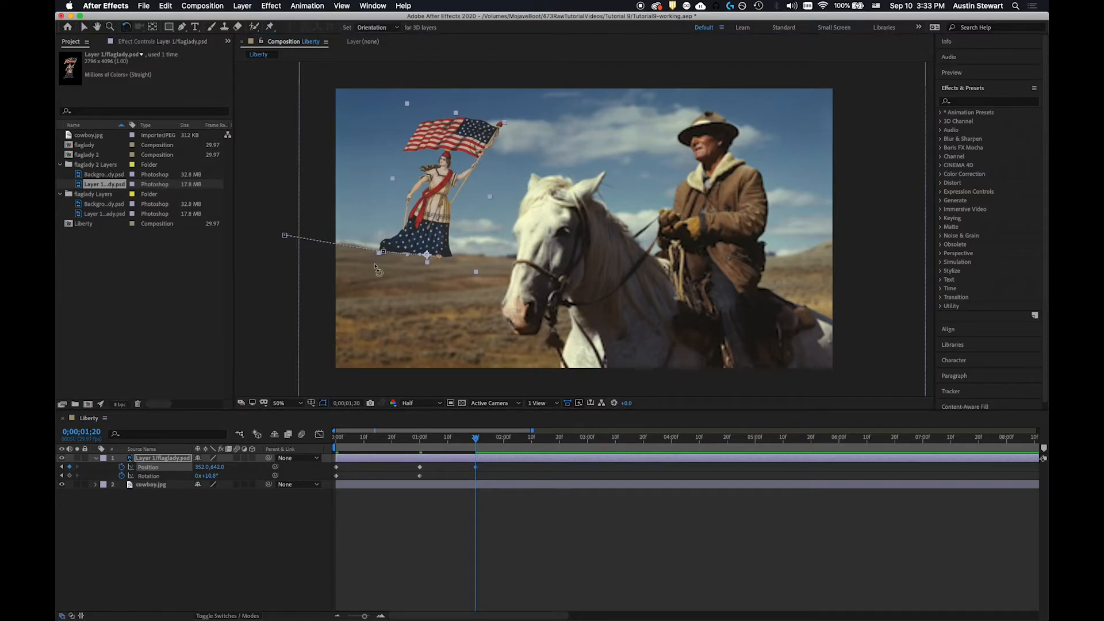
pyautogui.moveTo(443, 188); pyautogui.dragTo(436, 188)
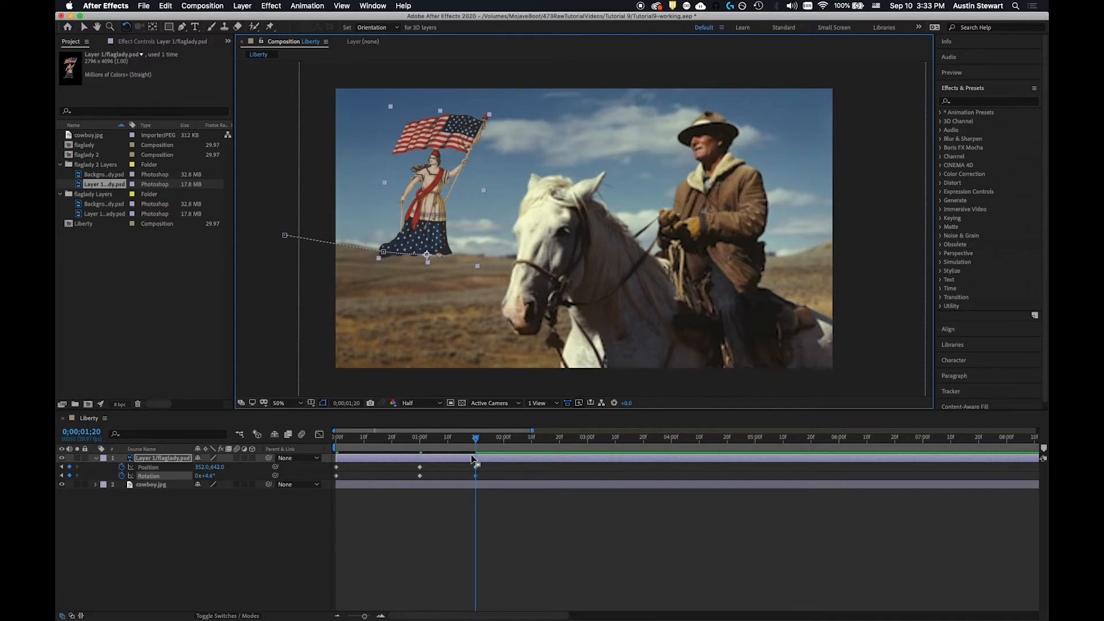
# Keyframe the flag lady's Position at 0;00;02;00 by moving her farther right to about 468, 632
pyautogui.moveTo(474, 439); pyautogui.dragTo(503, 439)
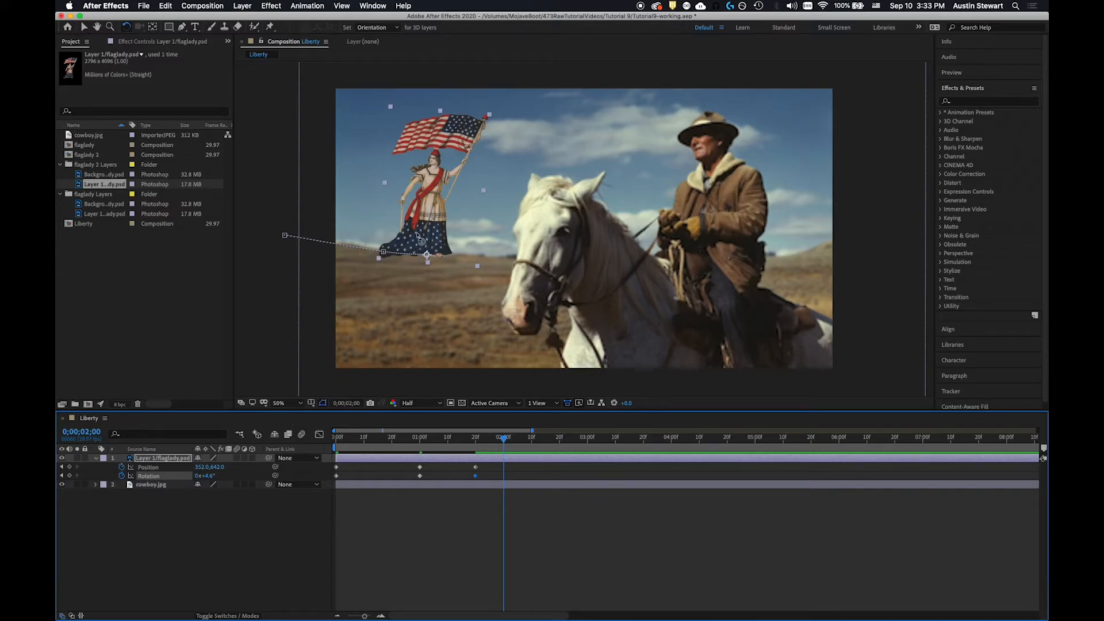
pyautogui.press('v')
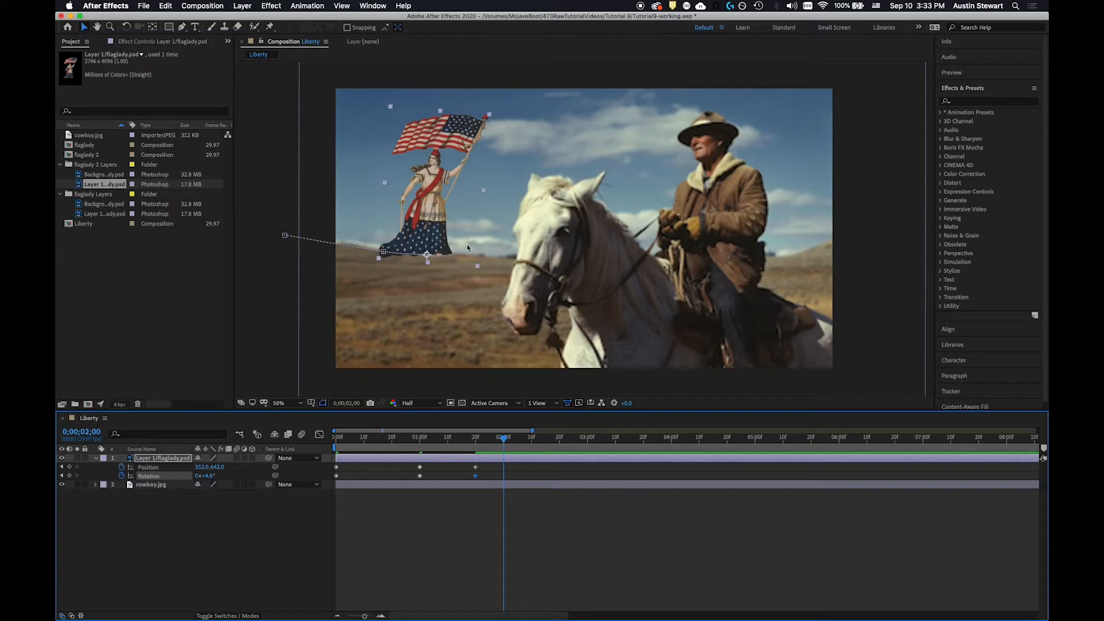
pyautogui.moveTo(429, 235); pyautogui.dragTo(459, 234)
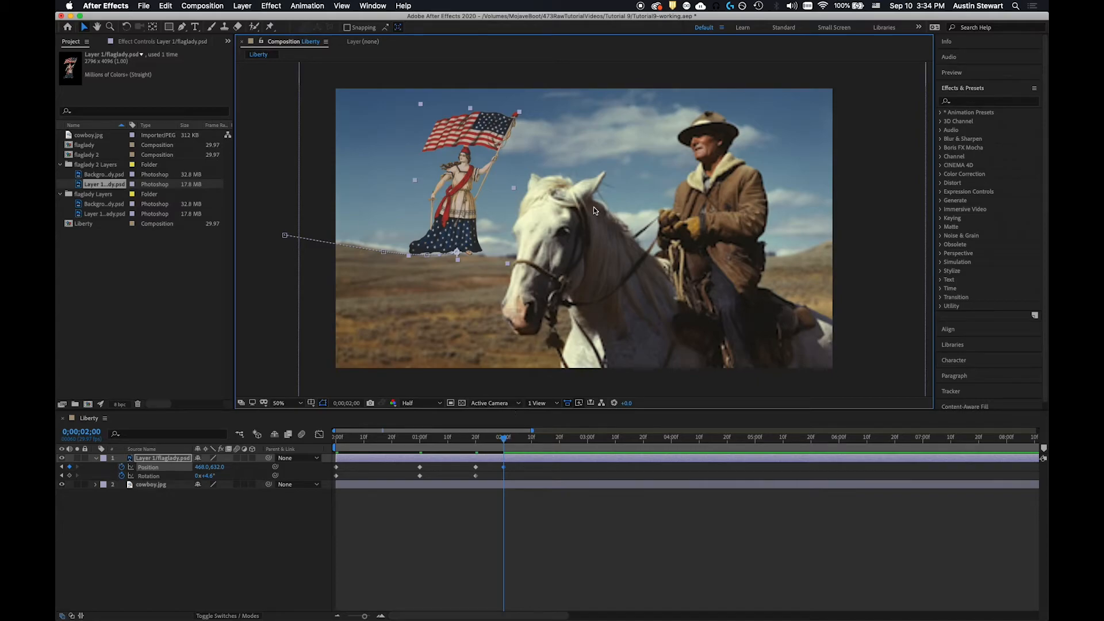
# Keyframe the flag lady's Position at 0;00;03;01 over the horse's head, at about 864, 658, and save the project
pyautogui.moveTo(508, 441); pyautogui.dragTo(590, 443)
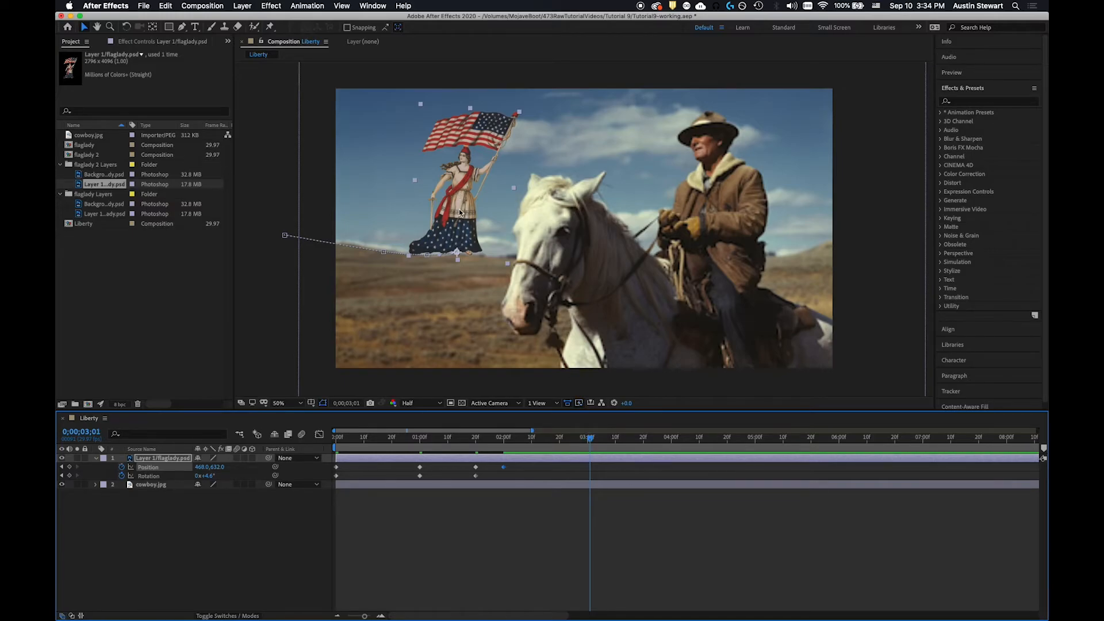
pyautogui.moveTo(456, 213); pyautogui.dragTo(557, 217)
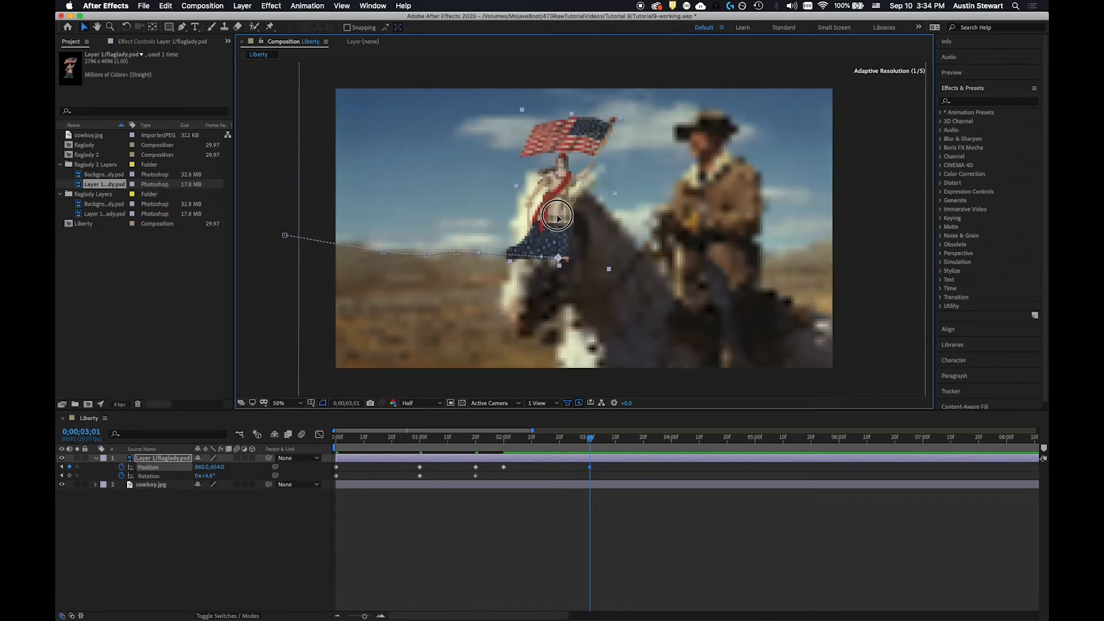
pyautogui.moveTo(558, 218); pyautogui.dragTo(559, 218)
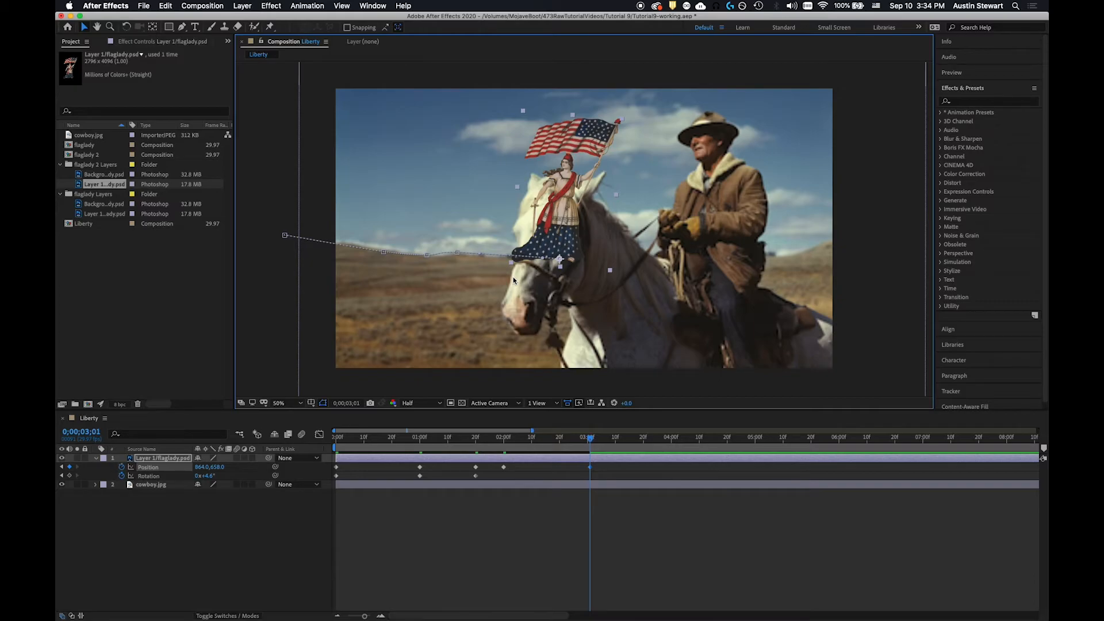
pyautogui.press('super+s')
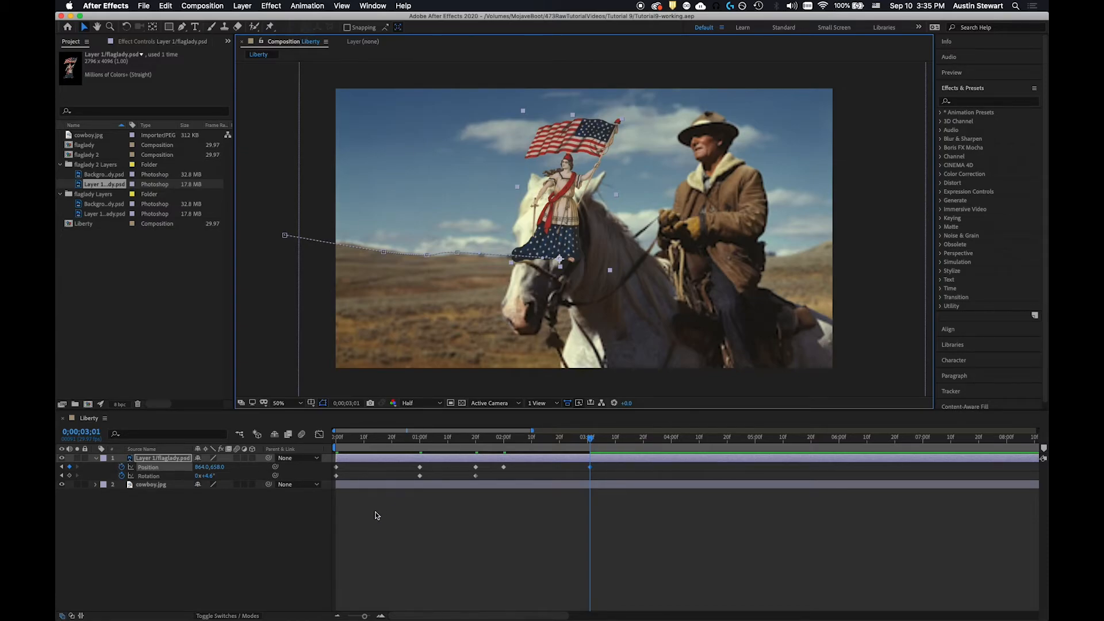
# Duplicate the cowboy.jpg layer and place the copy above the flag lady layer
pyautogui.click(151, 485)
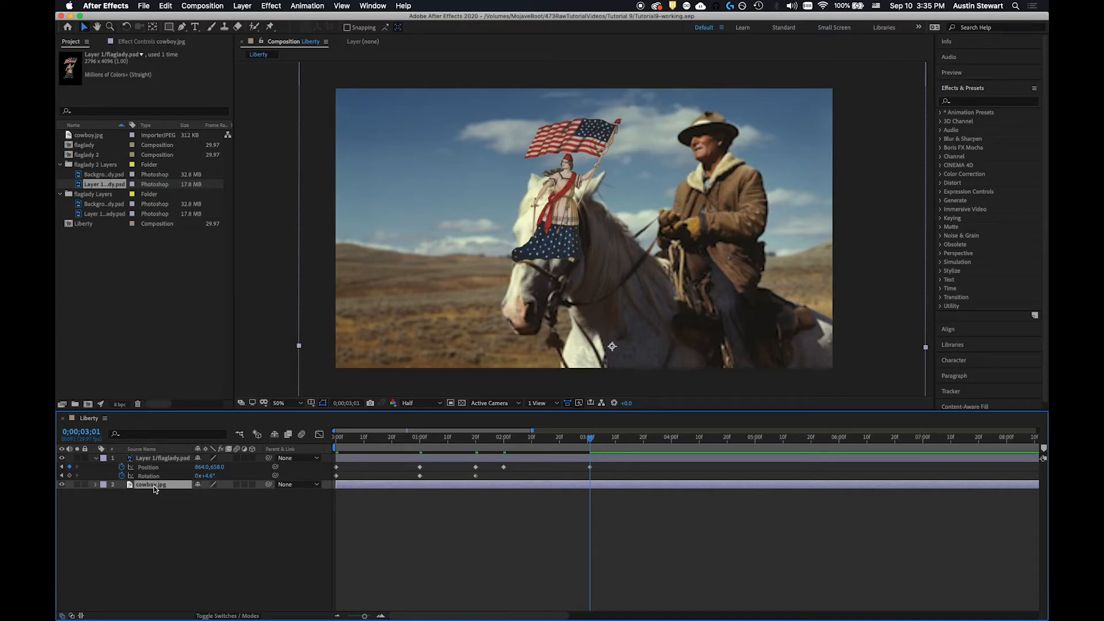
pyautogui.press('super+d')
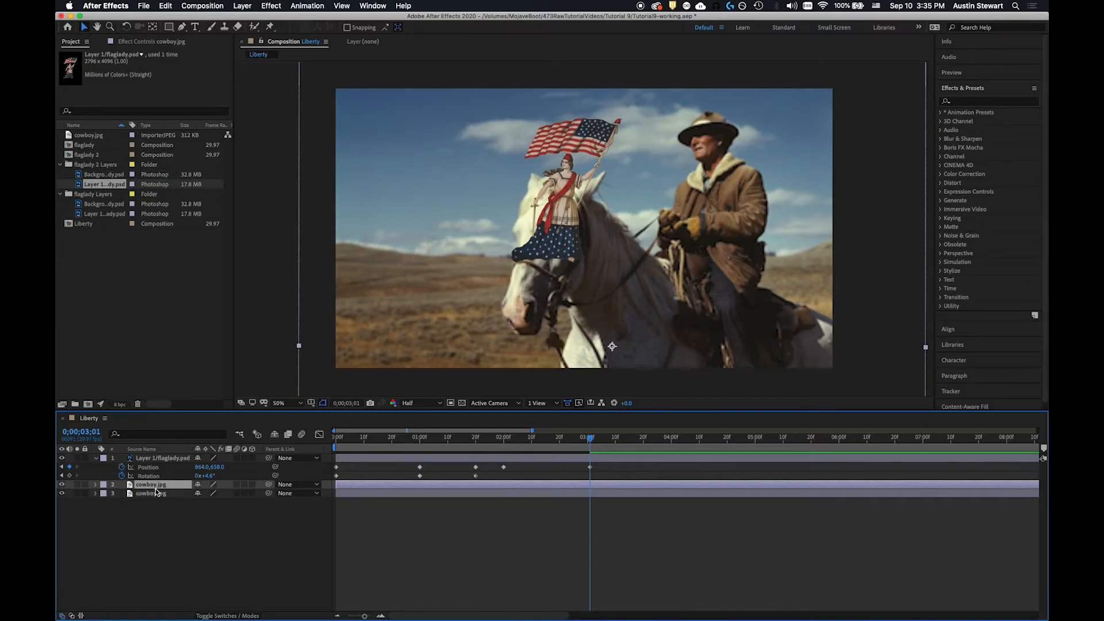
pyautogui.moveTo(154, 487); pyautogui.dragTo(158, 456)
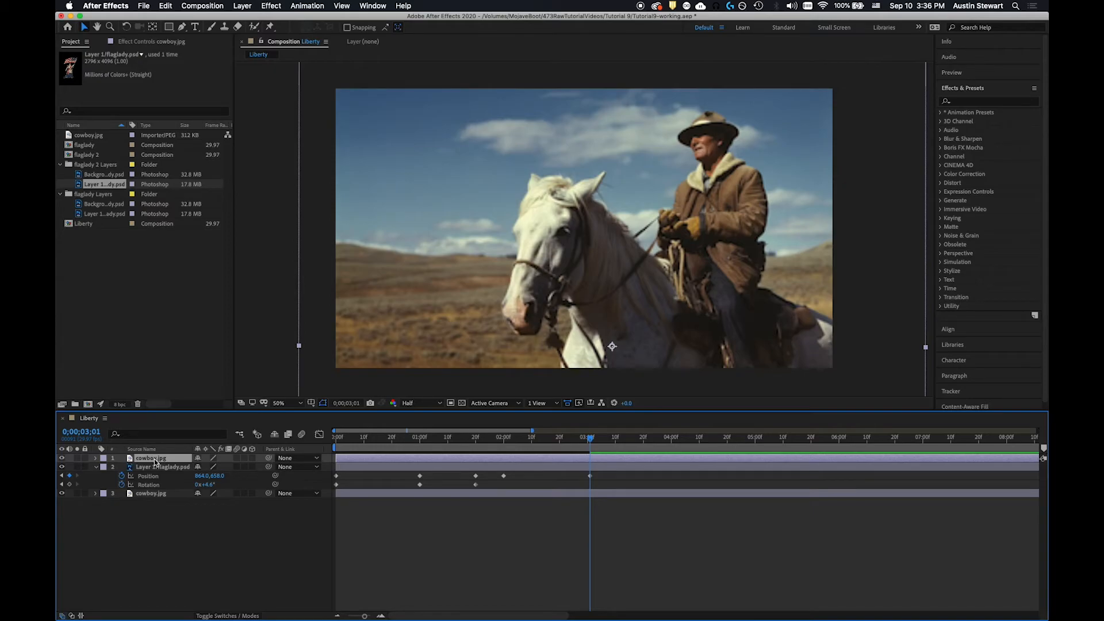
# Set the top cowboy.jpg layer's Opacity to 50% and keep that layer selected
pyautogui.press('t')
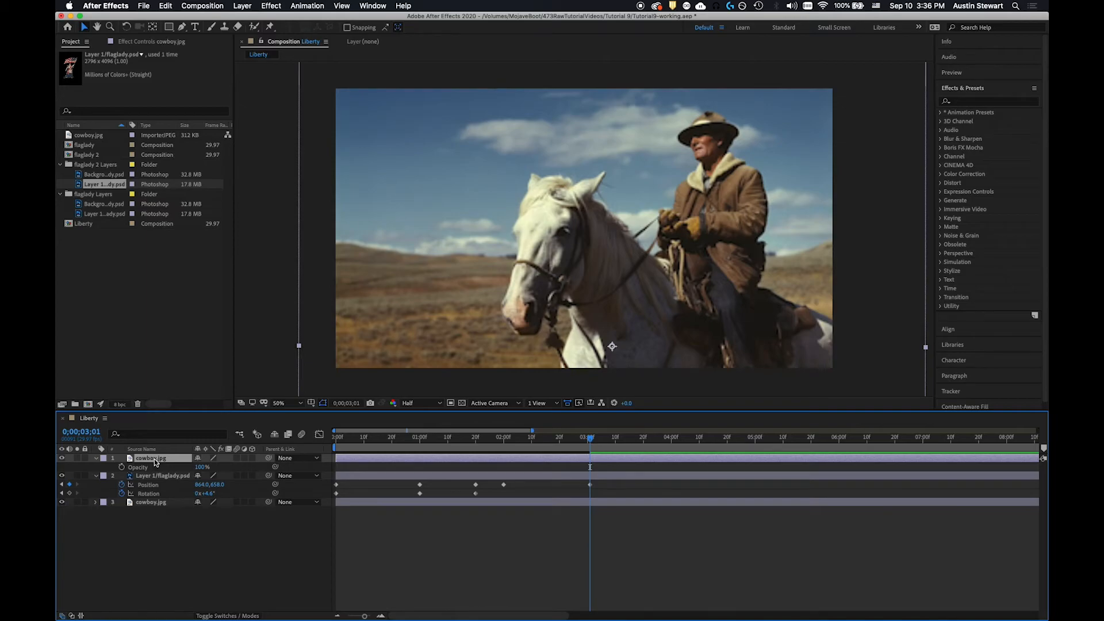
pyautogui.click(202, 467)
pyautogui.write('50')
pyautogui.press('Tab')
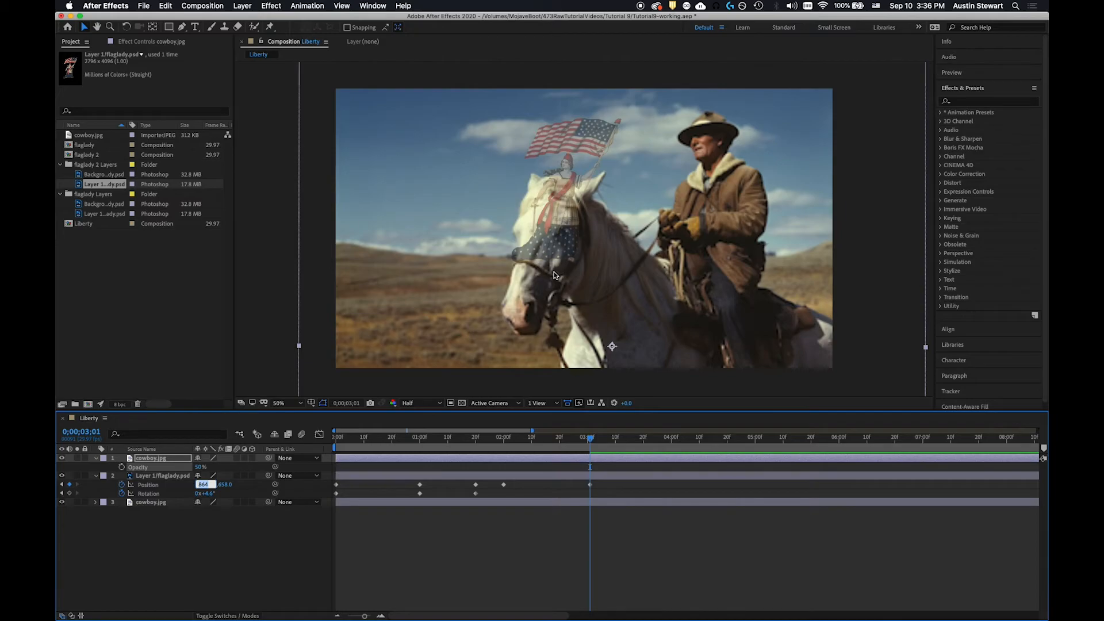
pyautogui.click(148, 458)
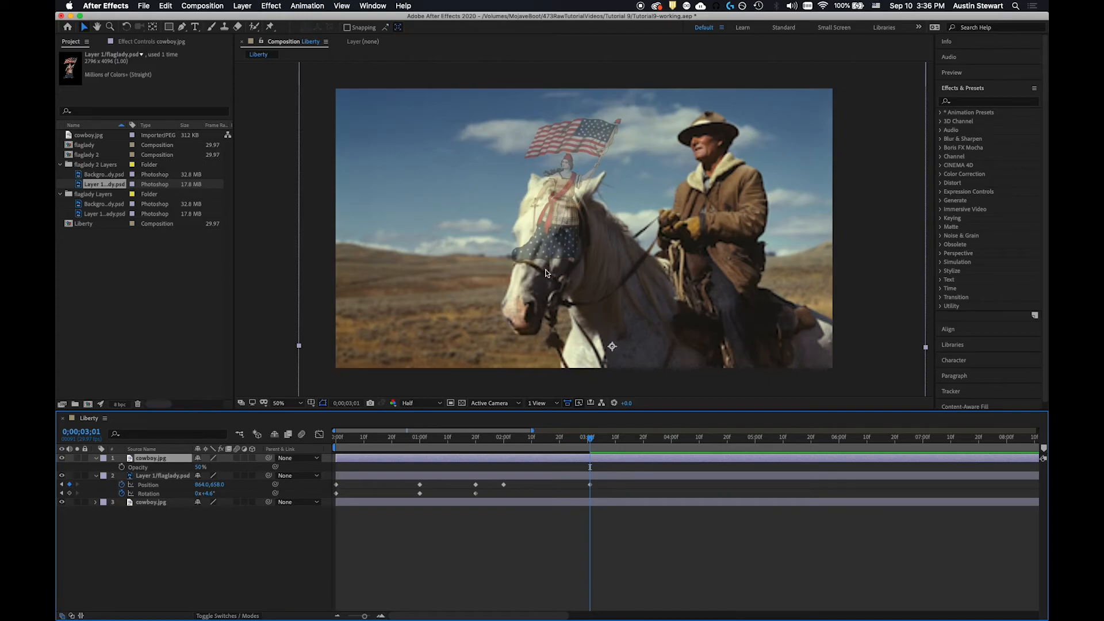
# Draw a closed Pen mask on the top cowboy.jpg layer, tracing the horse's head and enclosing the sky and field in front of it
pyautogui.click(183, 28)
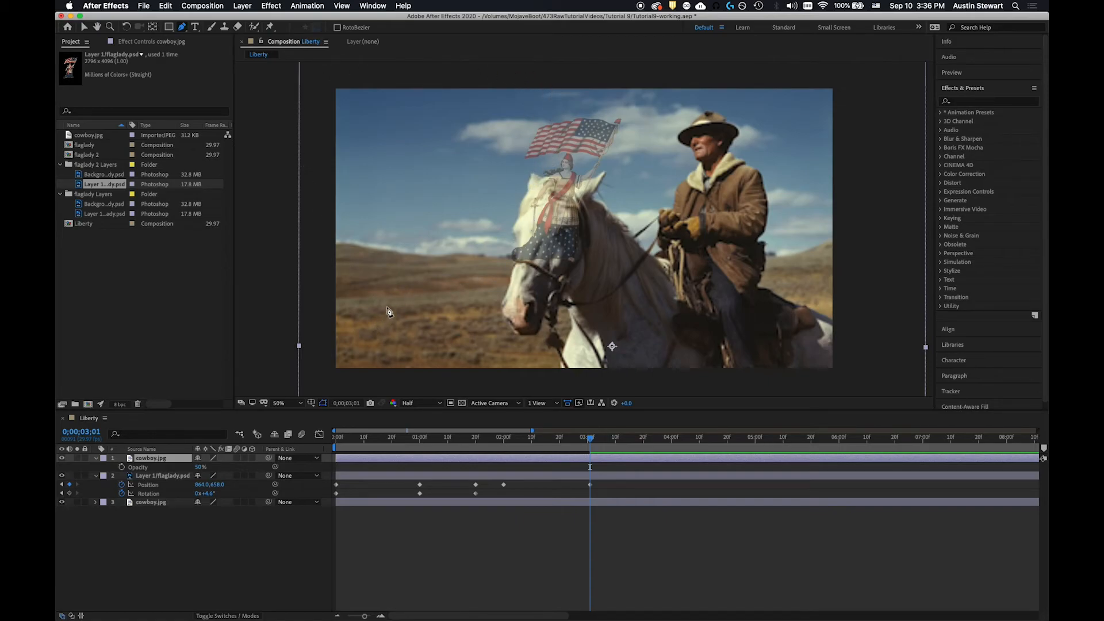
pyautogui.click(511, 266)
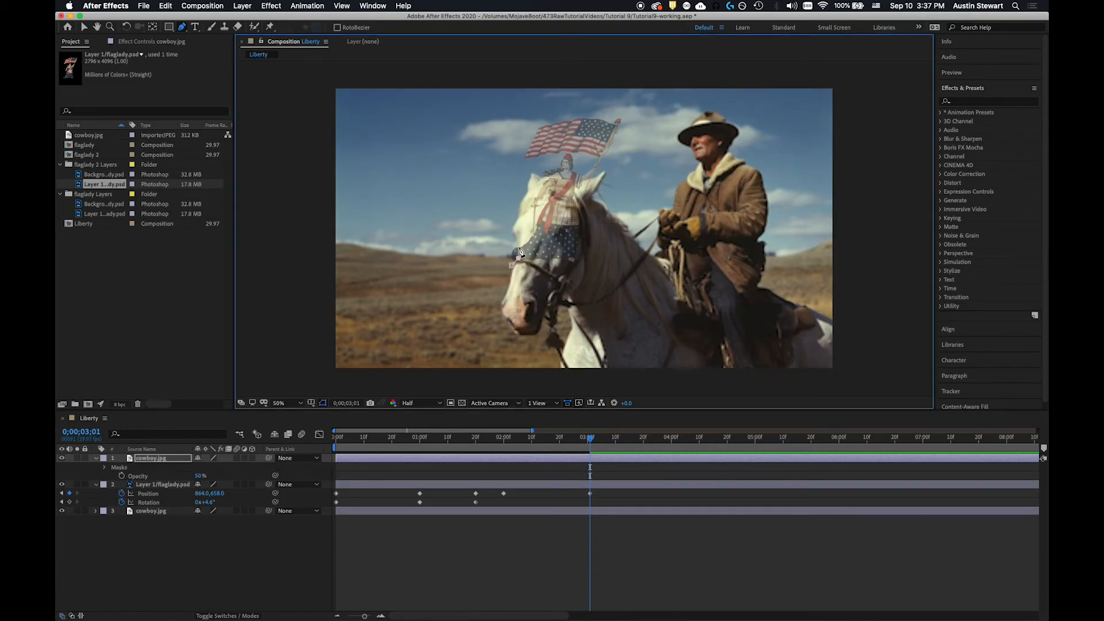
pyautogui.click(512, 236)
pyautogui.click(517, 222)
pyautogui.click(523, 197)
pyautogui.click(528, 180)
pyautogui.click(536, 176)
pyautogui.click(538, 174)
pyautogui.click(560, 171)
pyautogui.click(595, 180)
pyautogui.click(621, 150)
pyautogui.click(645, 89)
pyautogui.click(376, 73)
pyautogui.click(323, 76)
pyautogui.click(319, 185)
pyautogui.click(318, 337)
pyautogui.click(325, 378)
pyautogui.click(406, 385)
pyautogui.click(499, 379)
pyautogui.click(505, 318)
pyautogui.click(494, 299)
pyautogui.click(512, 268)
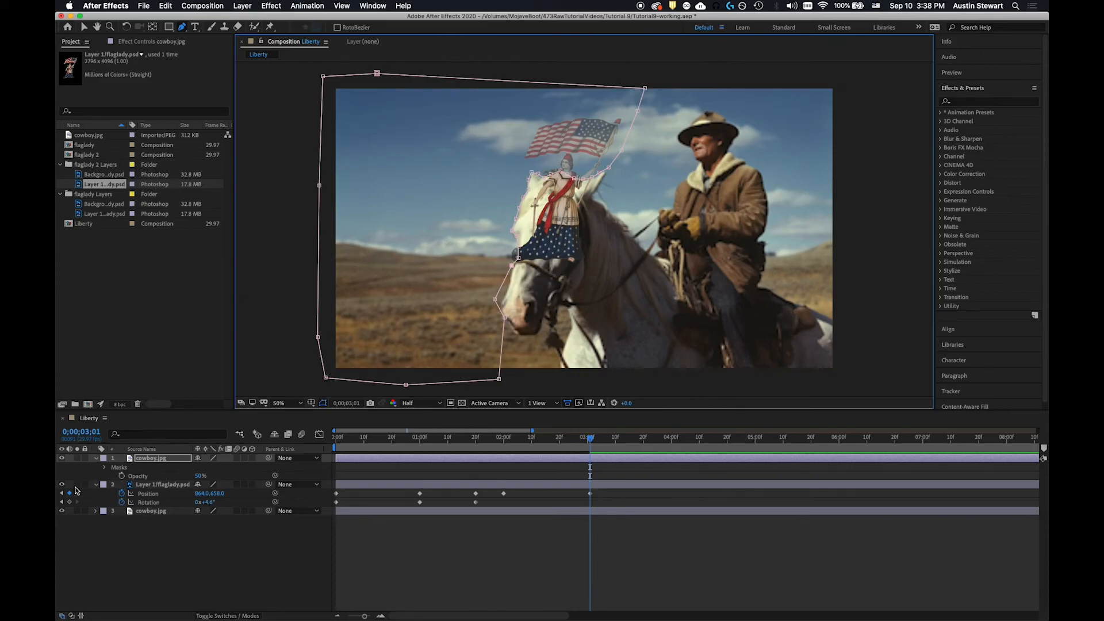
# Set the mode of the top cowboy.jpg layer's Mask 1 to Subtract
pyautogui.click(105, 468)
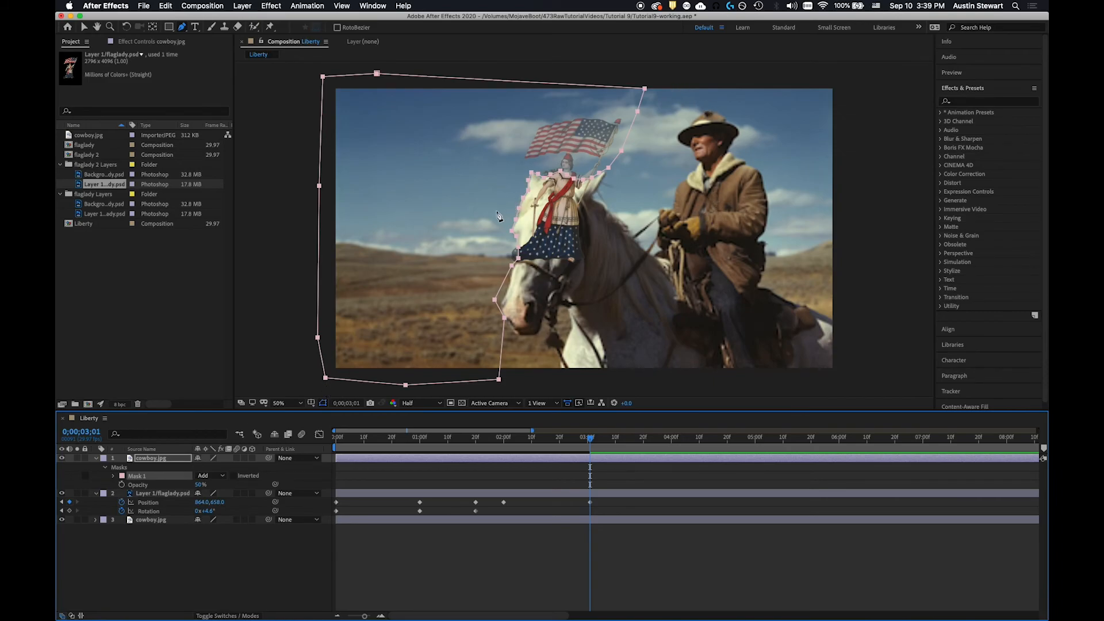
pyautogui.click(224, 476)
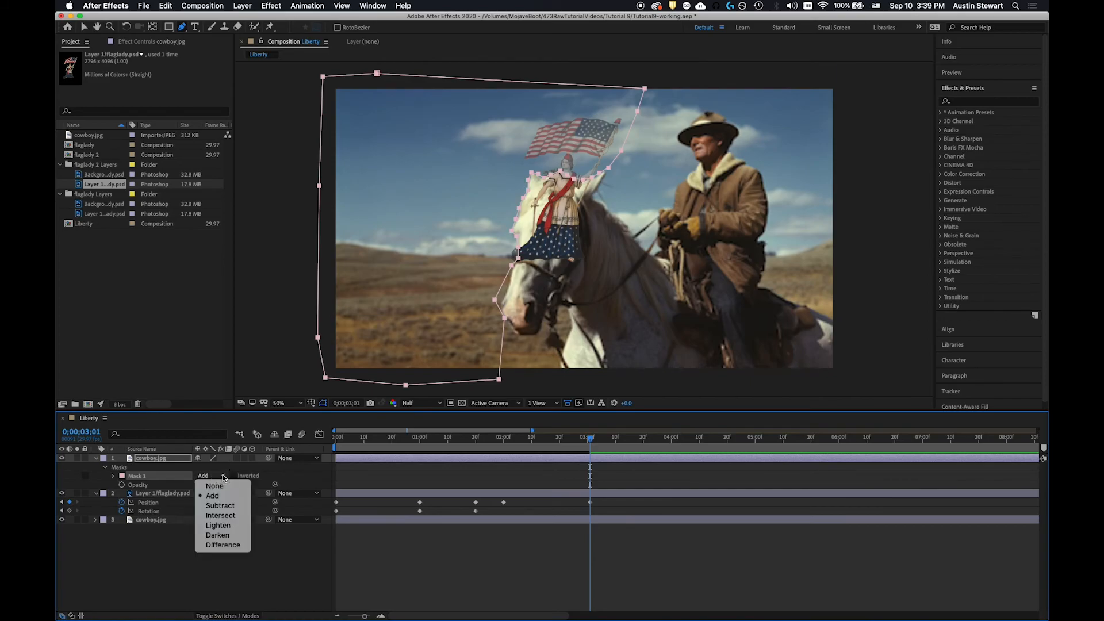
pyautogui.click(225, 506)
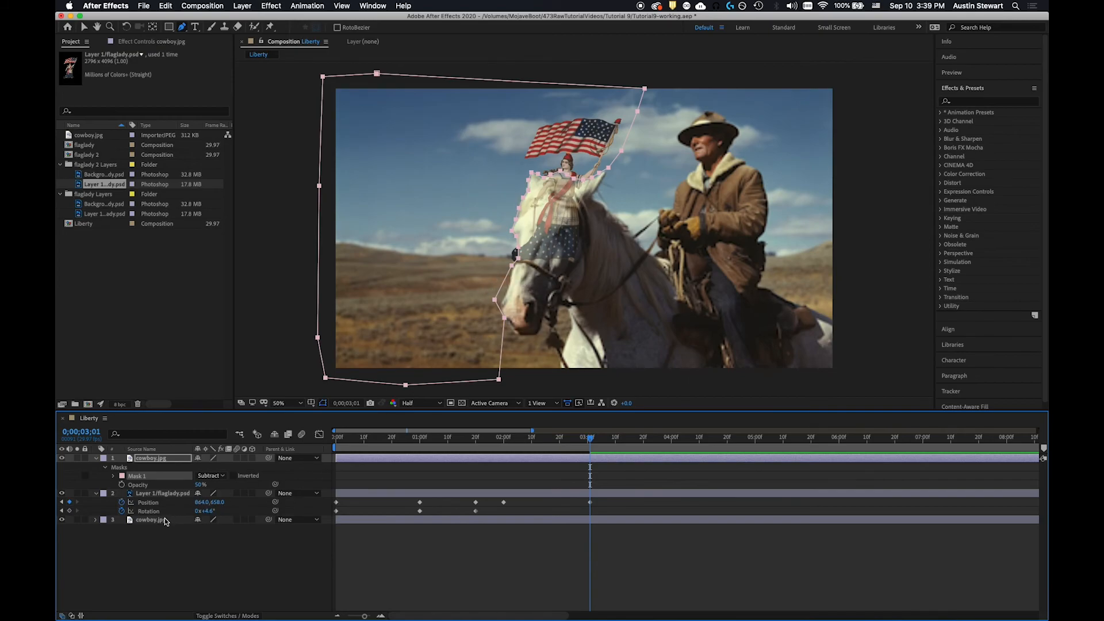
# Set the top cowboy.jpg layer's Opacity to 100% and refine the mask edge along the top of the horse's head
pyautogui.click(199, 486)
pyautogui.press('Tab')
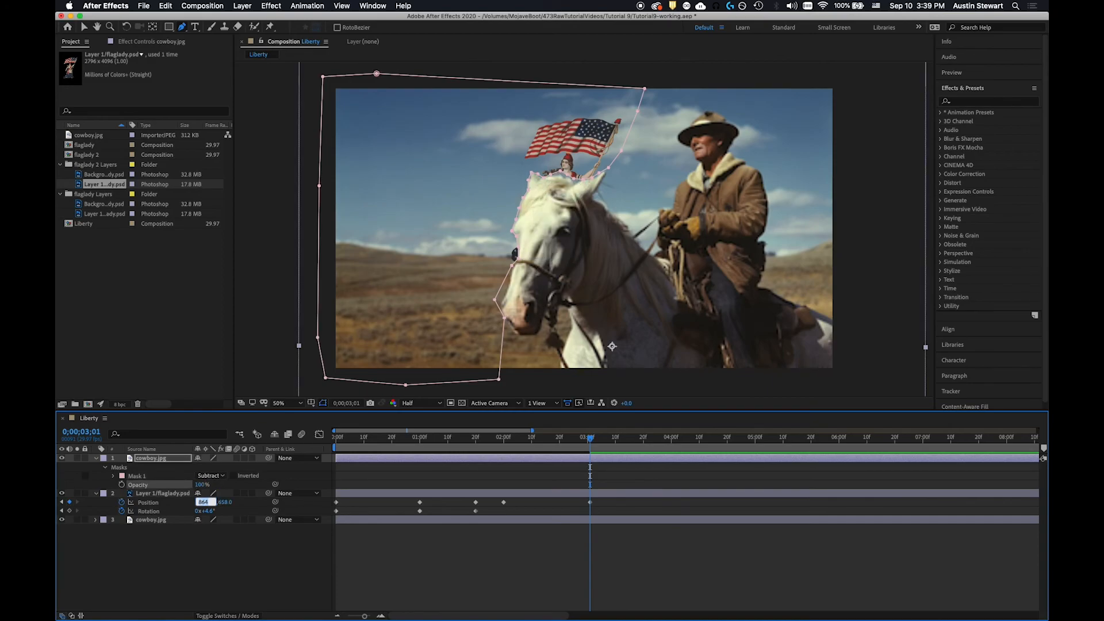
pyautogui.click(573, 181)
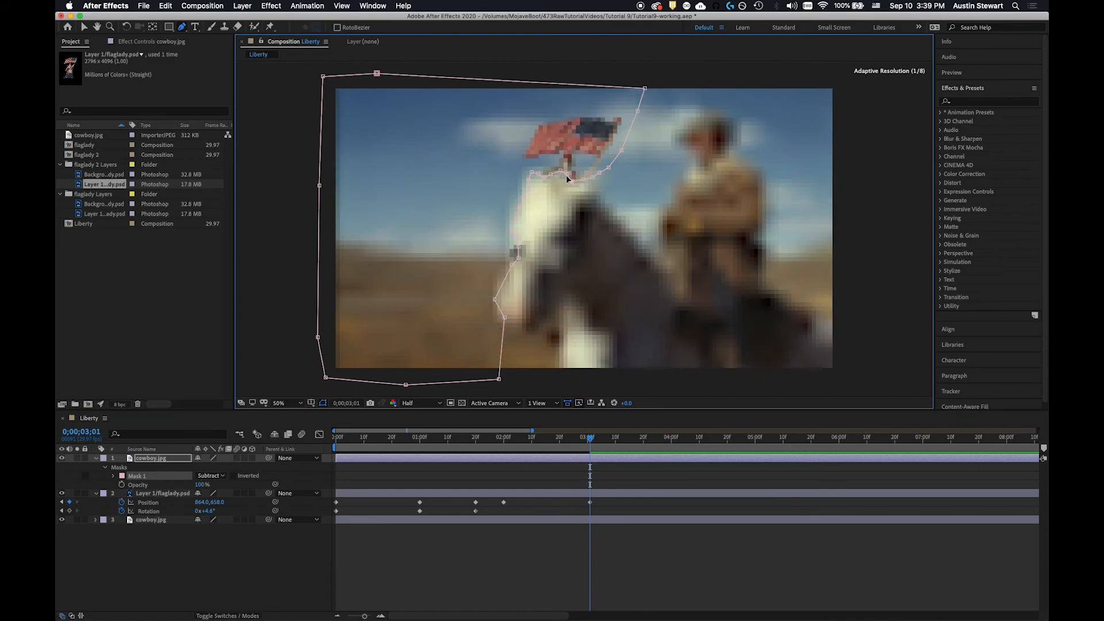
pyautogui.moveTo(566, 174); pyautogui.dragTo(563, 177)
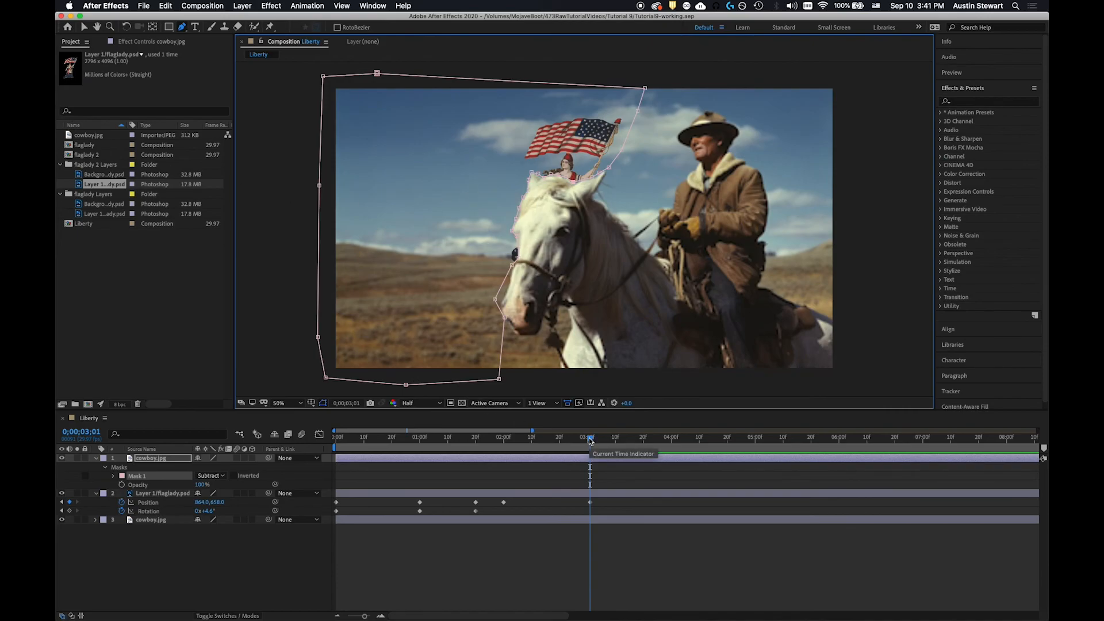
# Shorten the work area to end at about three seconds, just past the last Position keyframe, and preview it from 0;00;00;00
pyautogui.moveTo(590, 440); pyautogui.dragTo(304, 432)
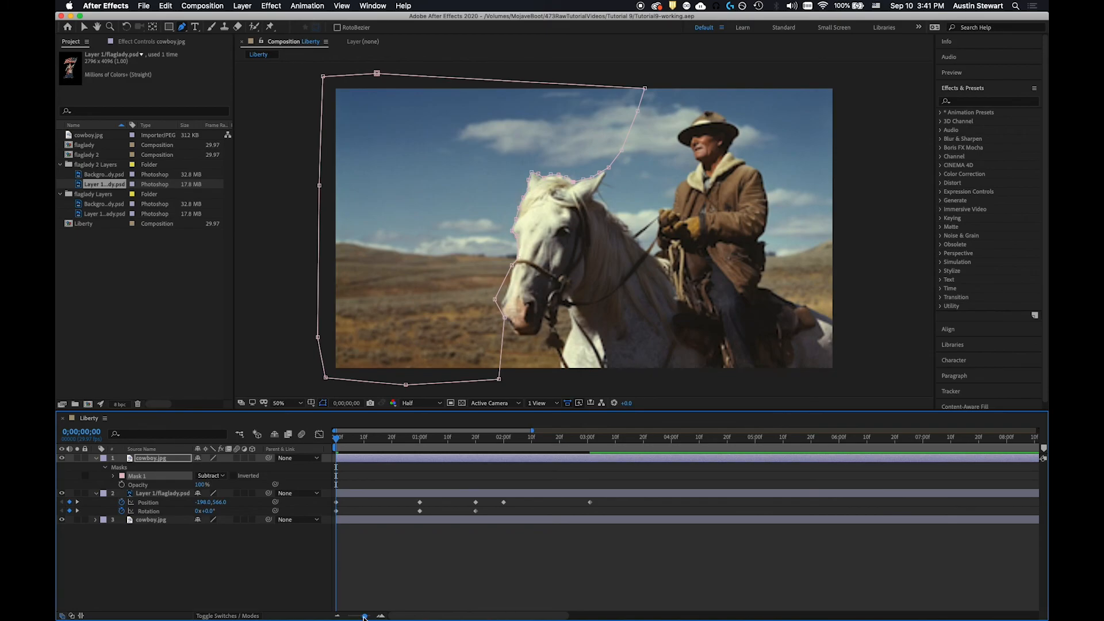
pyautogui.moveTo(364, 616); pyautogui.dragTo(330, 615)
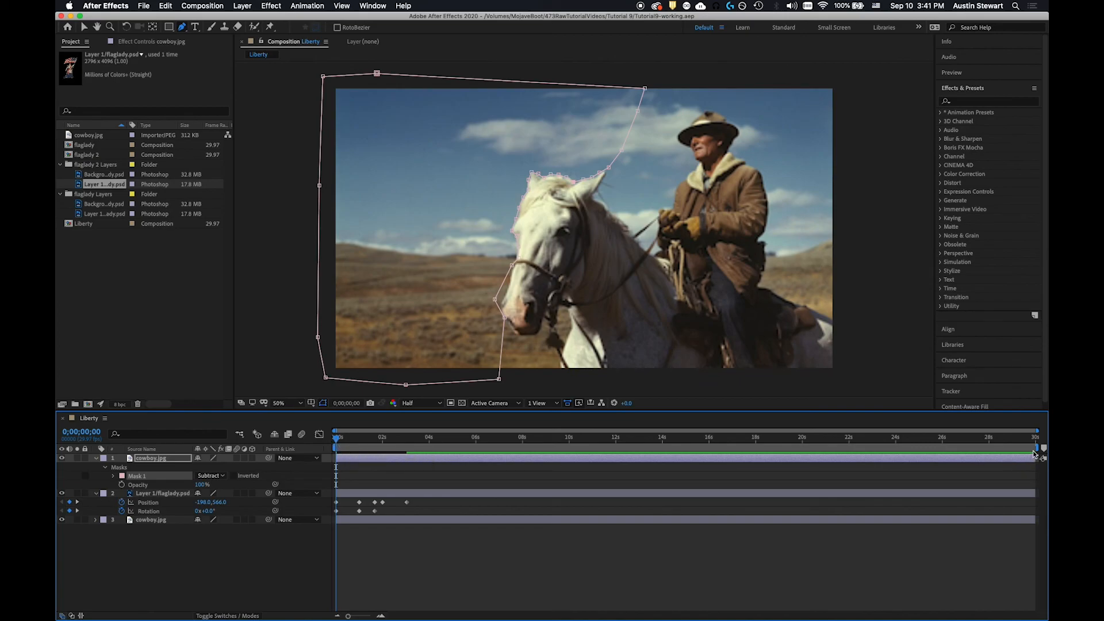
pyautogui.moveTo(1042, 447)
pyautogui.mouseDown()
pyautogui.moveTo(726, 436)
pyautogui.moveTo(431, 449)
pyautogui.moveTo(895, 476)
pyautogui.moveTo(1030, 446)
pyautogui.moveTo(485, 414)
pyautogui.moveTo(409, 454)
pyautogui.mouseUp()
pyautogui.press('space')
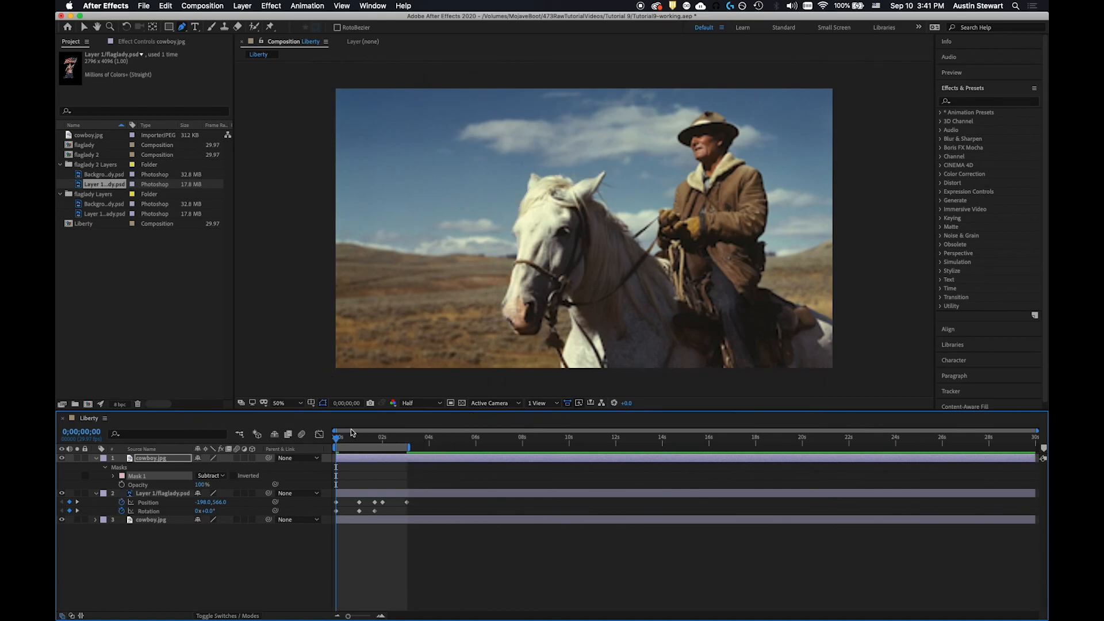